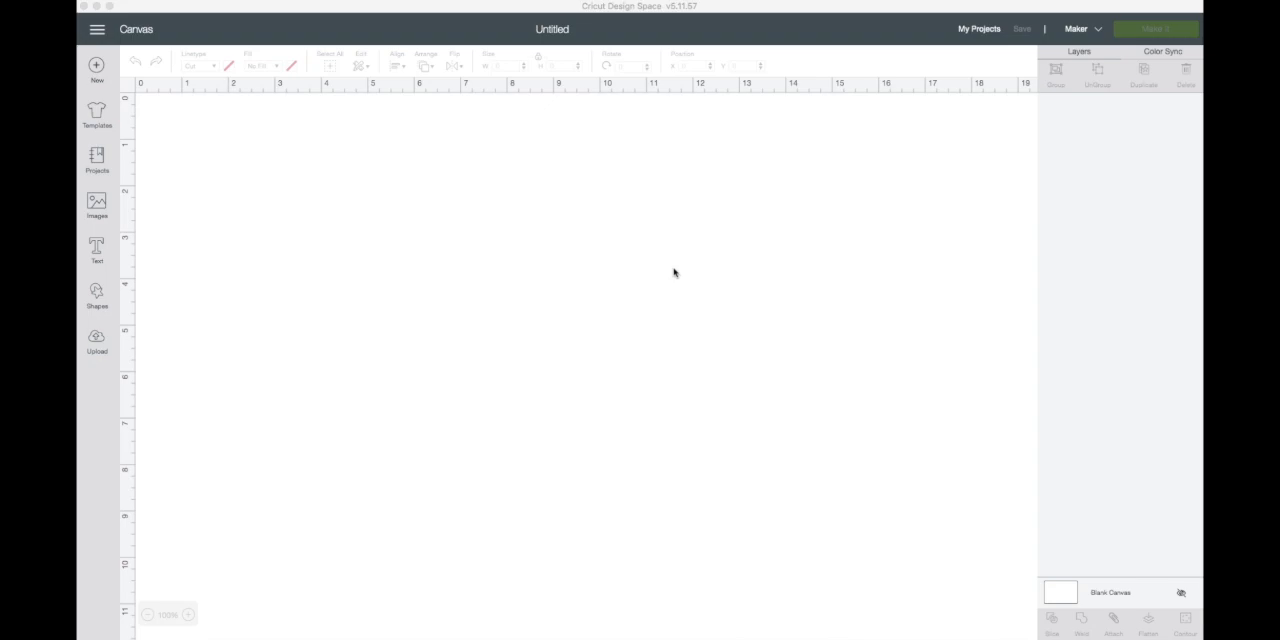
- Insert the two recently uploaded "First Day Of" template pieces, the banner top and the matching bottom section, onto the canvas
left_click(99, 338)
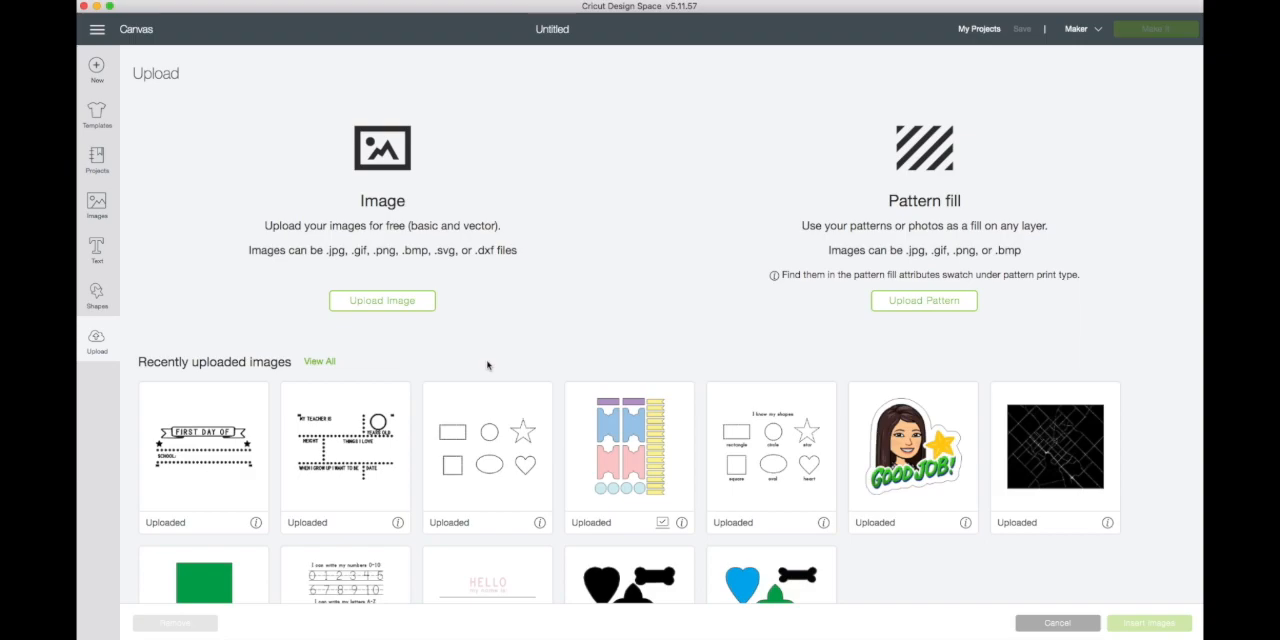
left_click(245, 445)
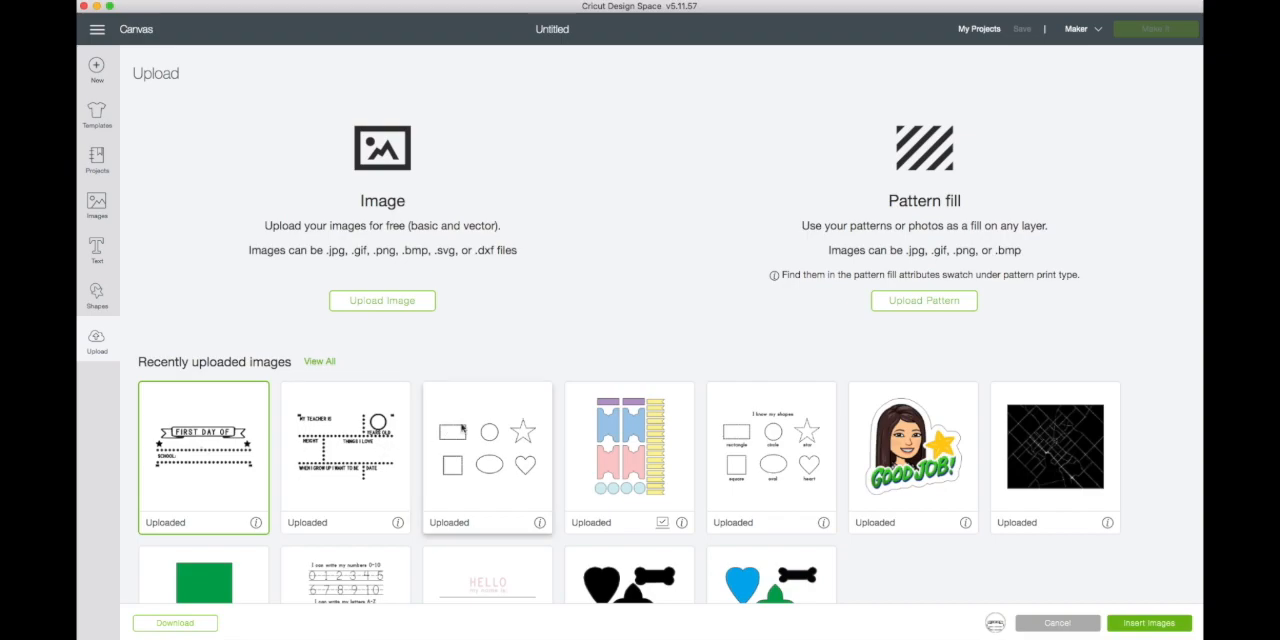
left_click(373, 466)
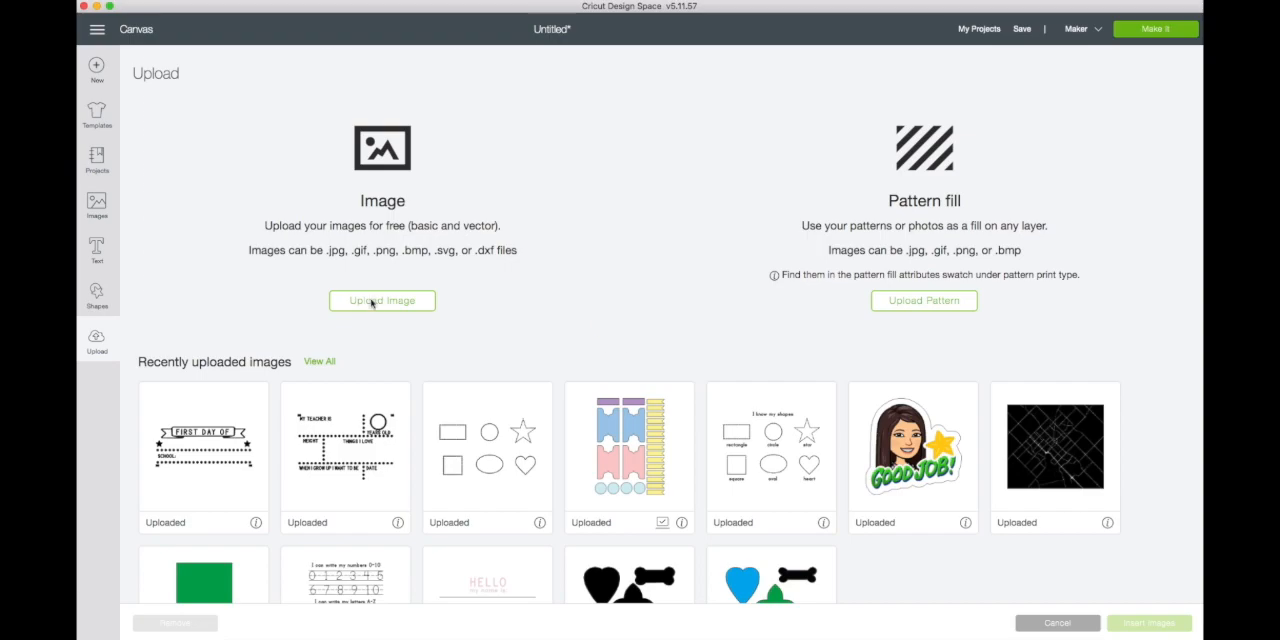
left_click(372, 302)
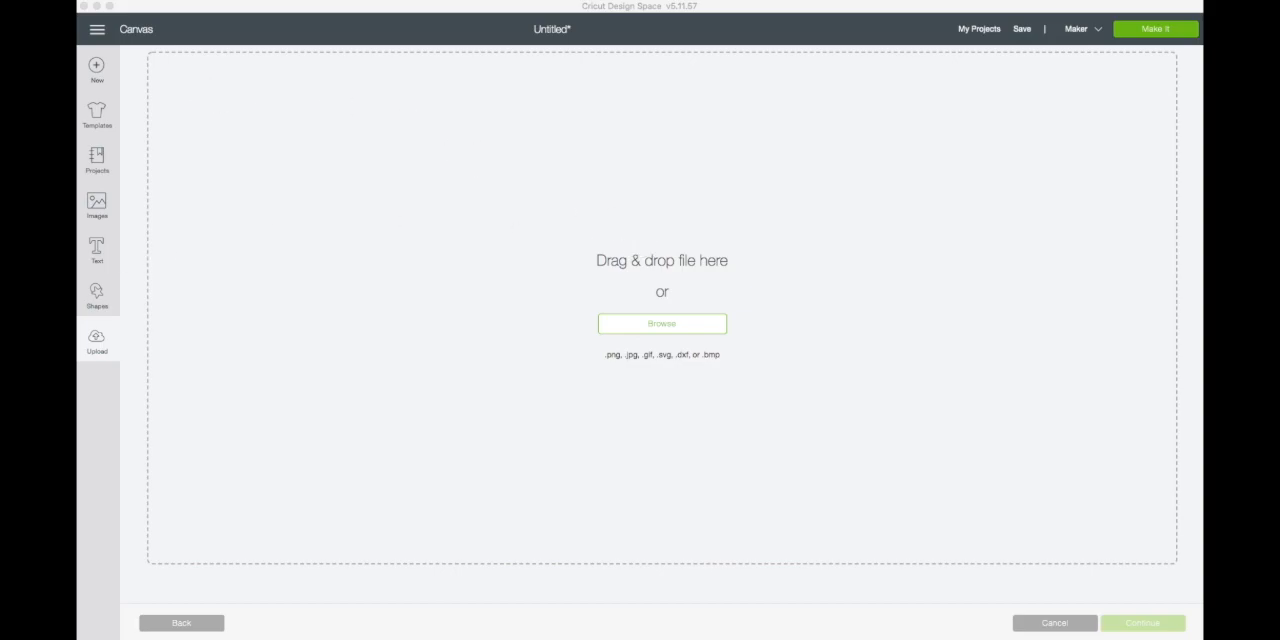
left_click_drag(82, 66, 609, 292)
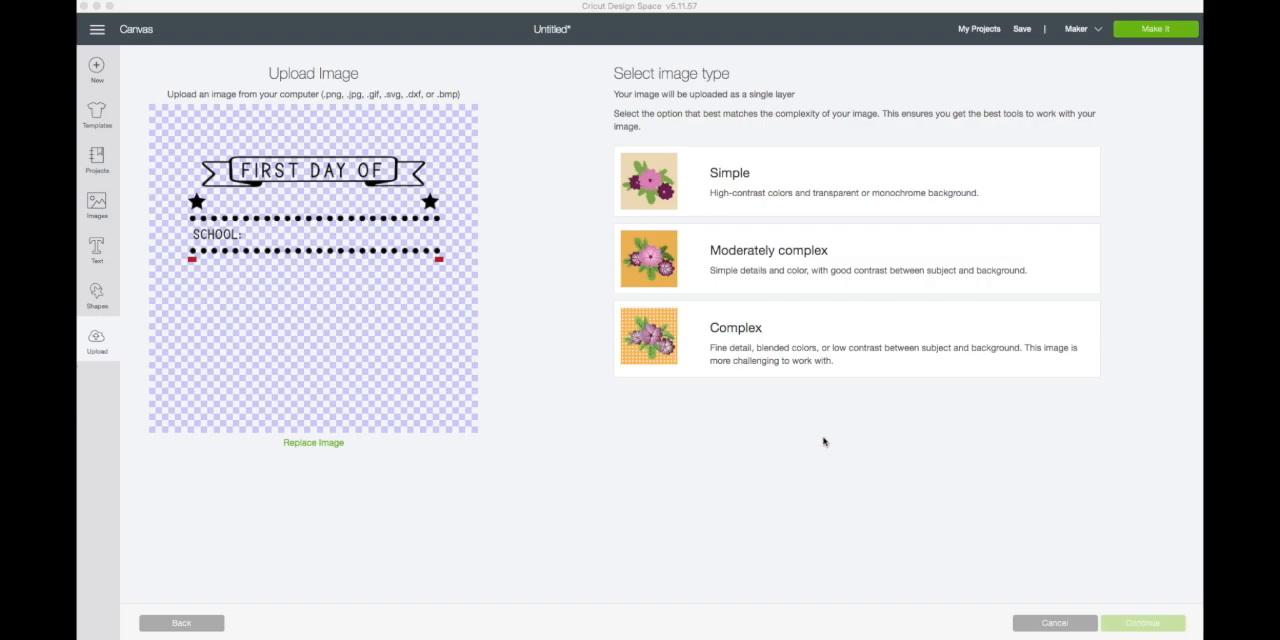
left_click(734, 337)
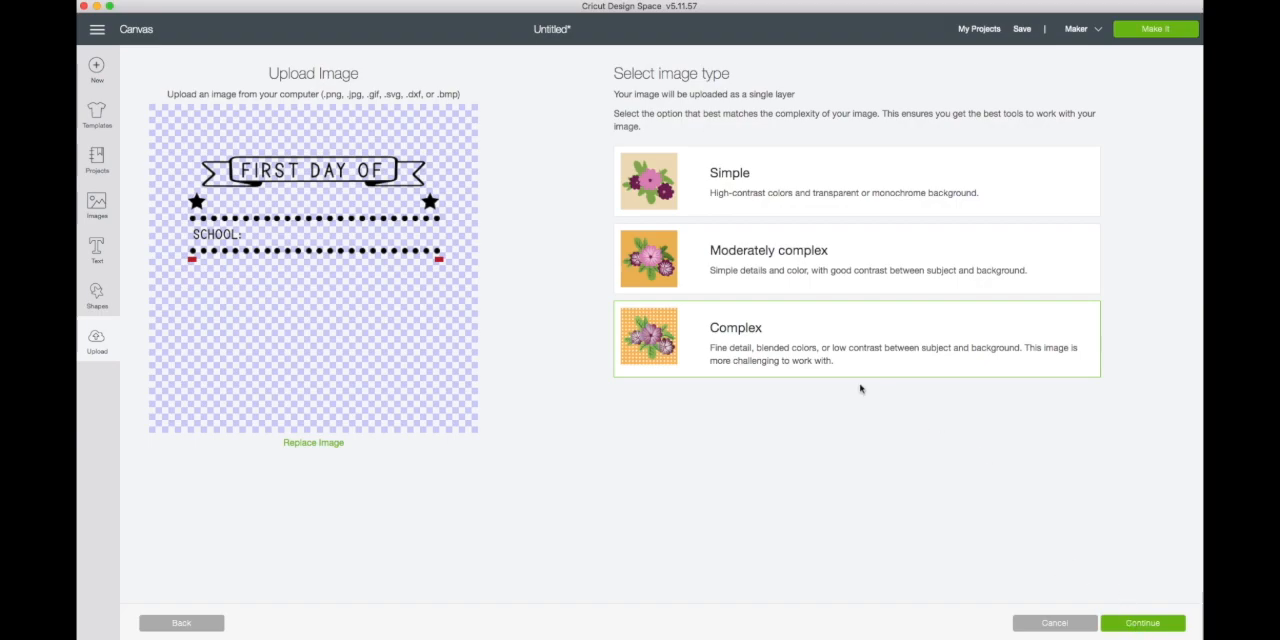
left_click(1152, 623)
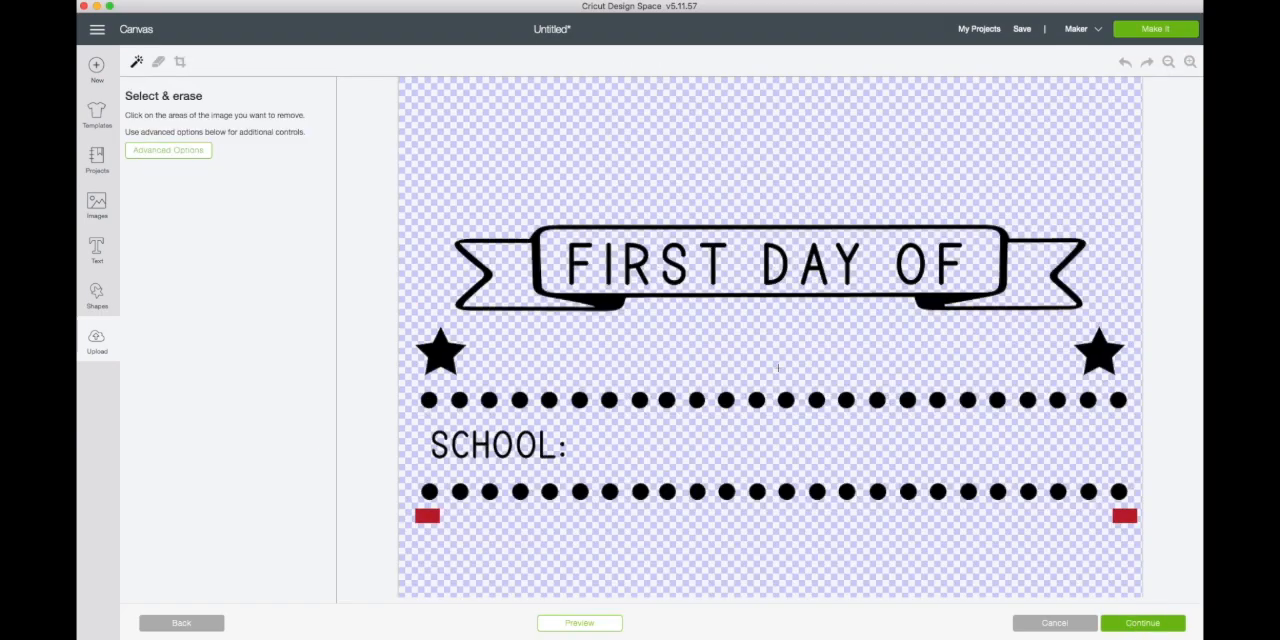
left_click(1165, 623)
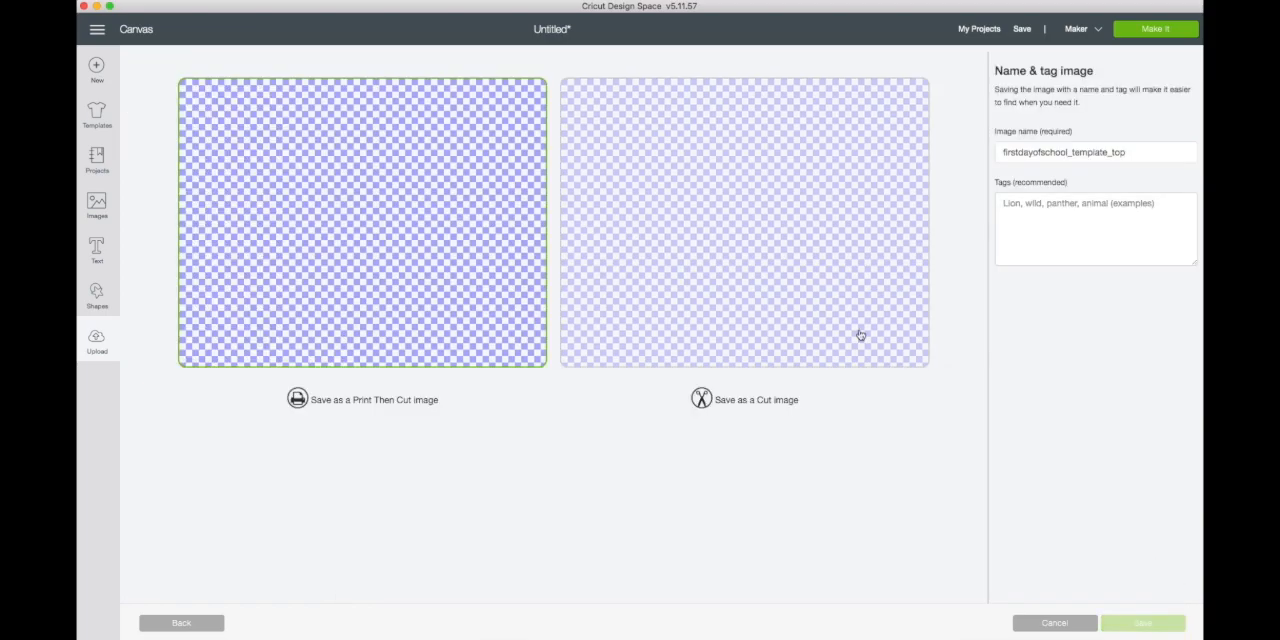
left_click(756, 234)
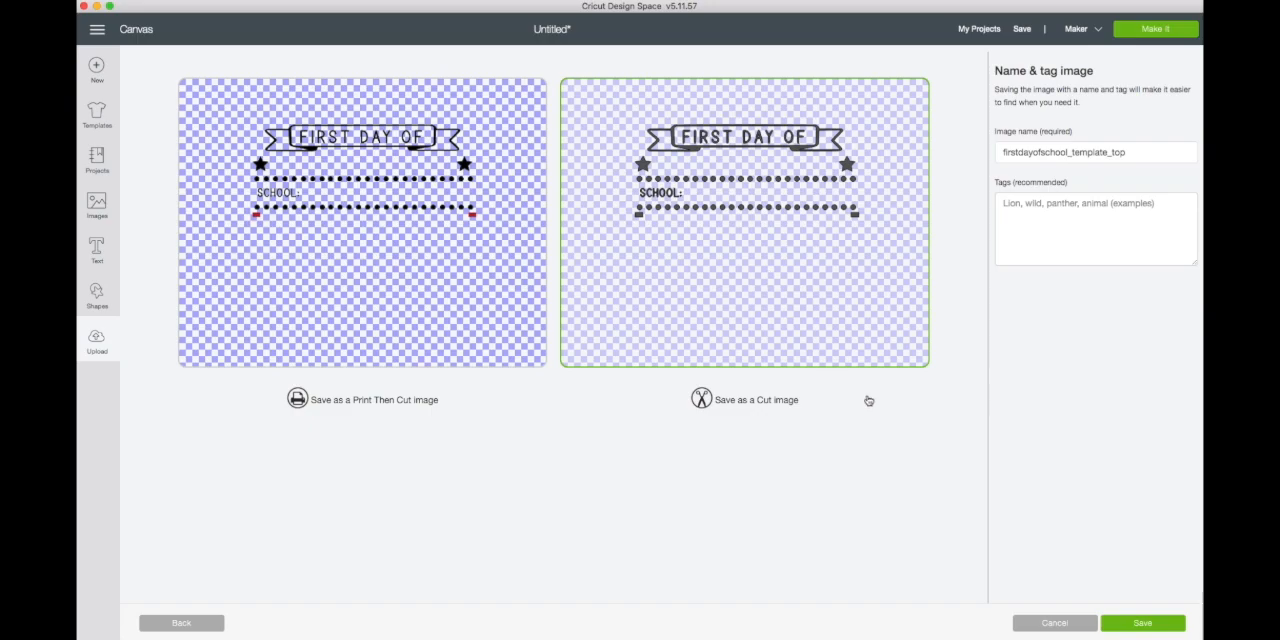
left_click(1055, 624)
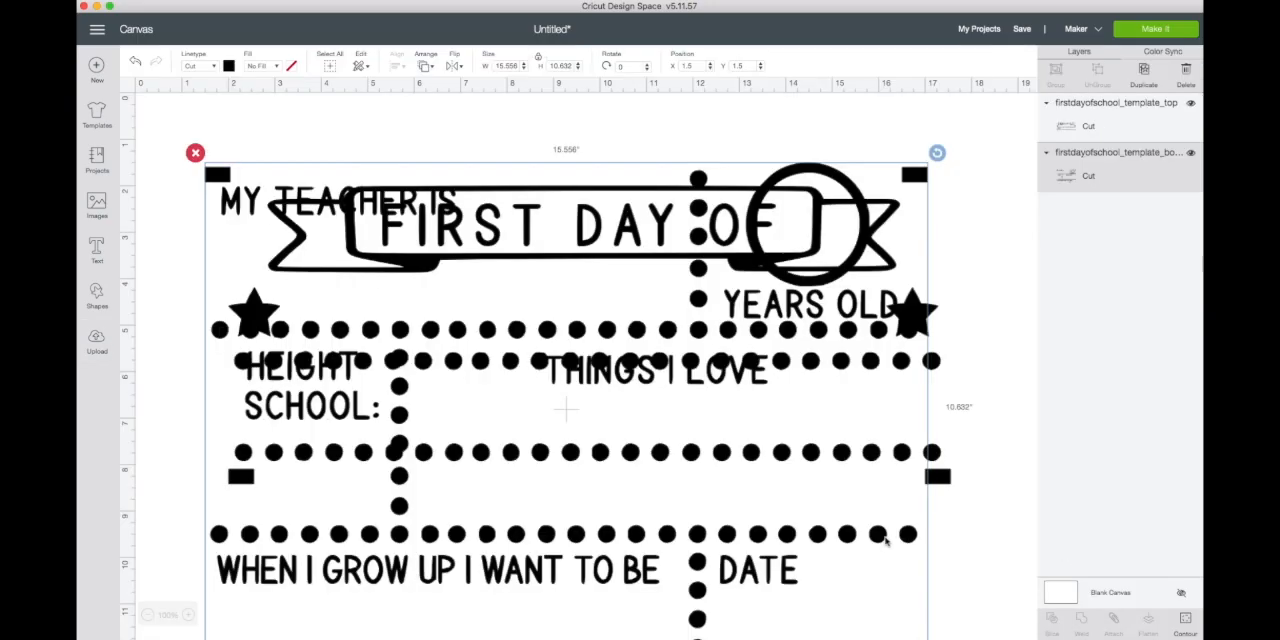
left_click(97, 342)
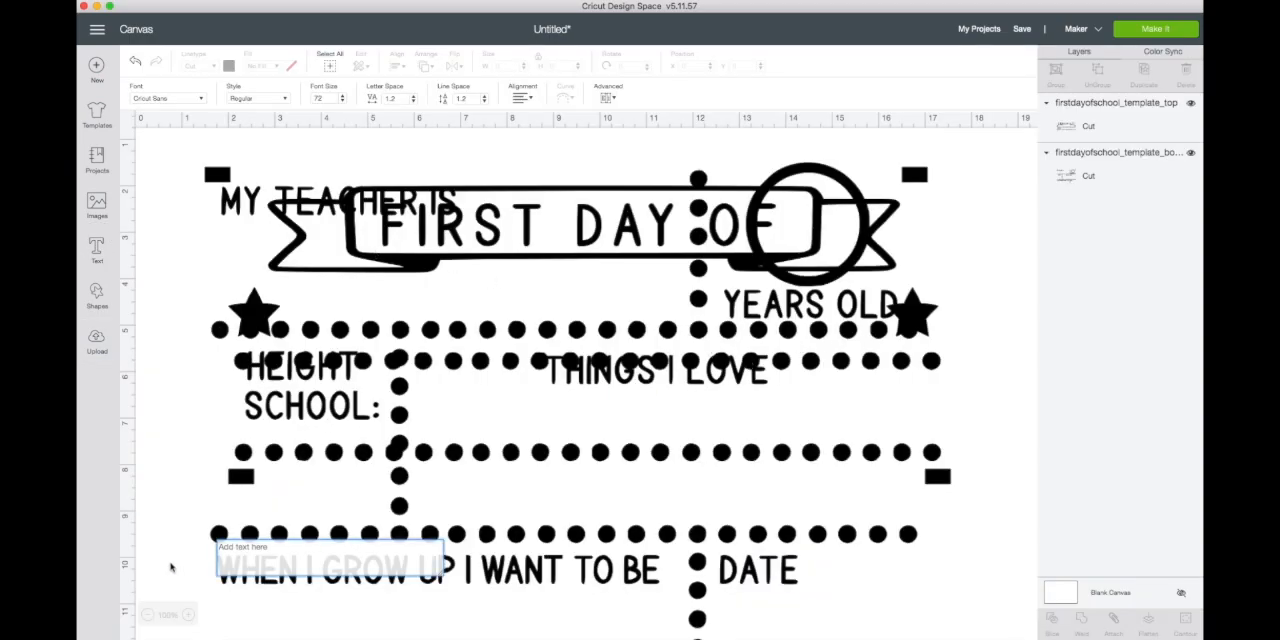
left_click(147, 615)
left_click(147, 615)
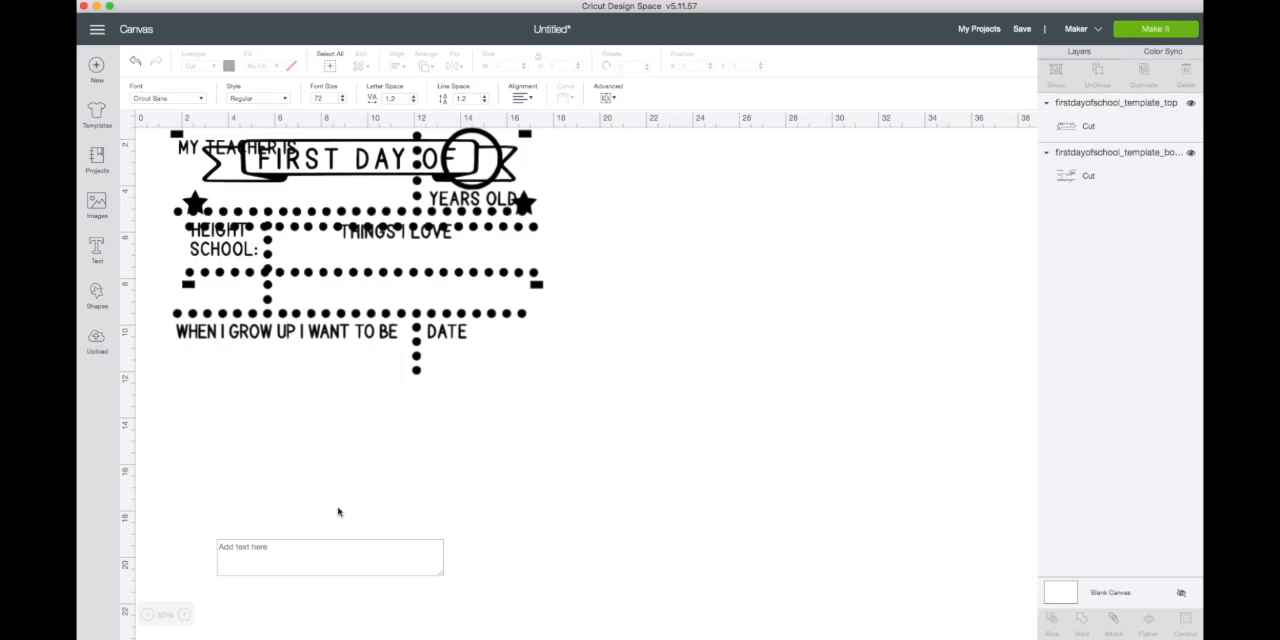
left_click(1085, 178)
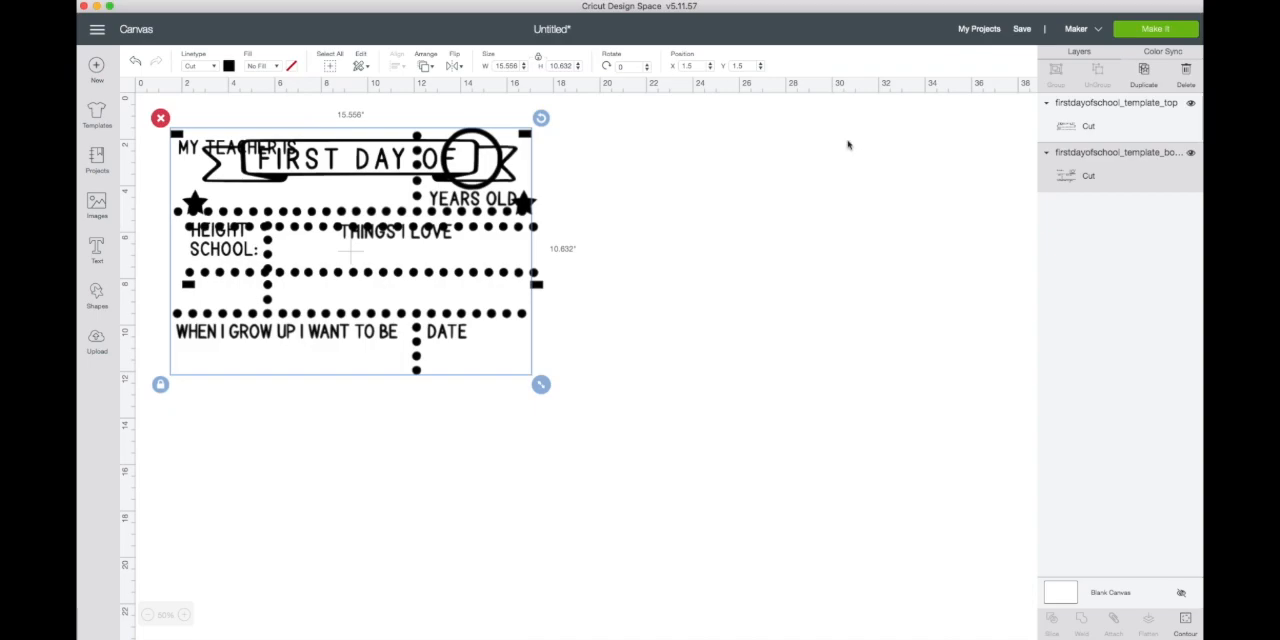
left_click_drag(453, 177, 472, 280)
key("super+z")
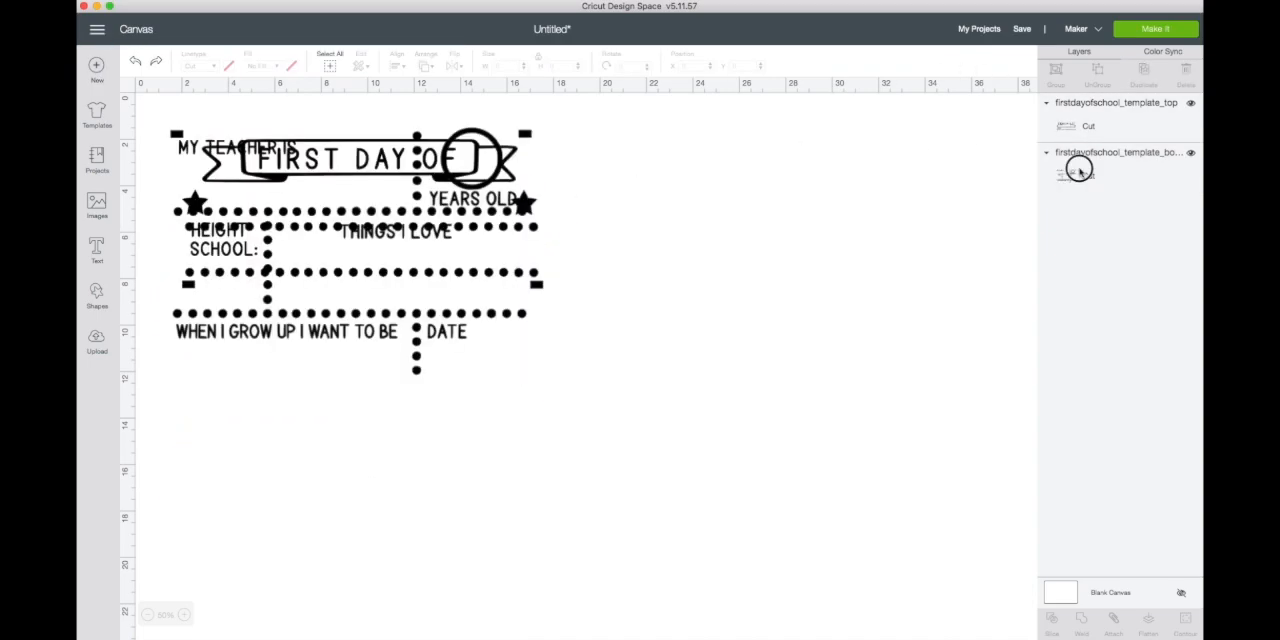
- Move the bottom template piece directly beneath the top piece so that their black corner markers overlap
left_click(1080, 168)
left_click_drag(477, 371, 498, 562)
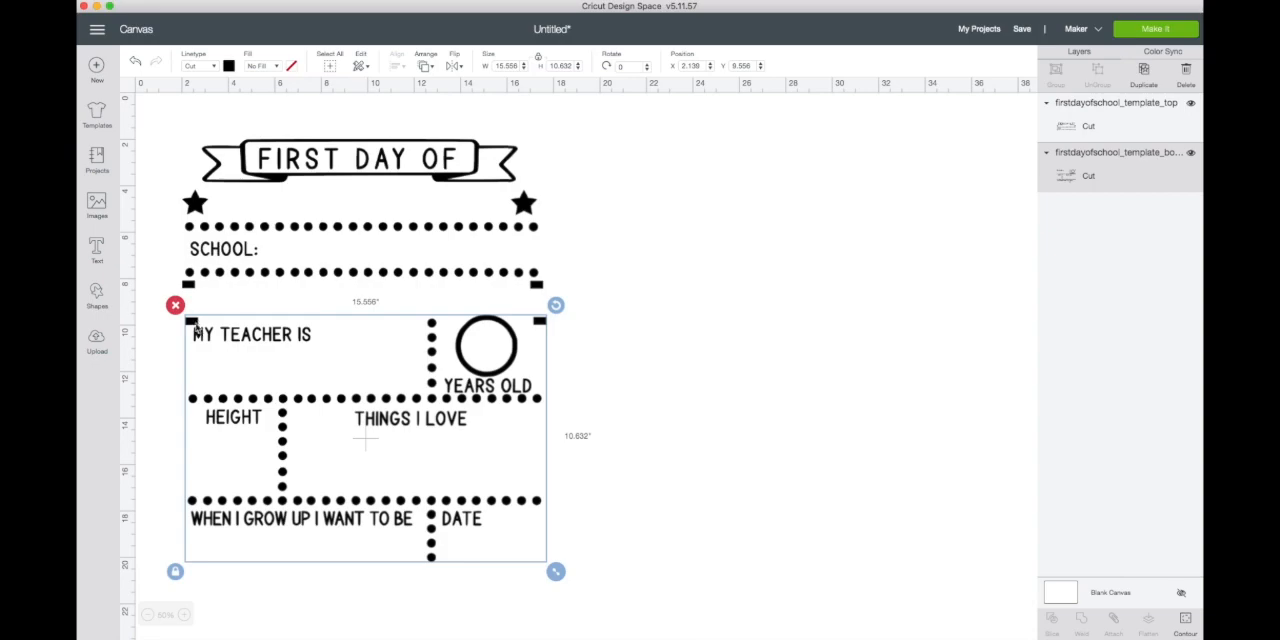
left_click_drag(492, 370, 489, 337)
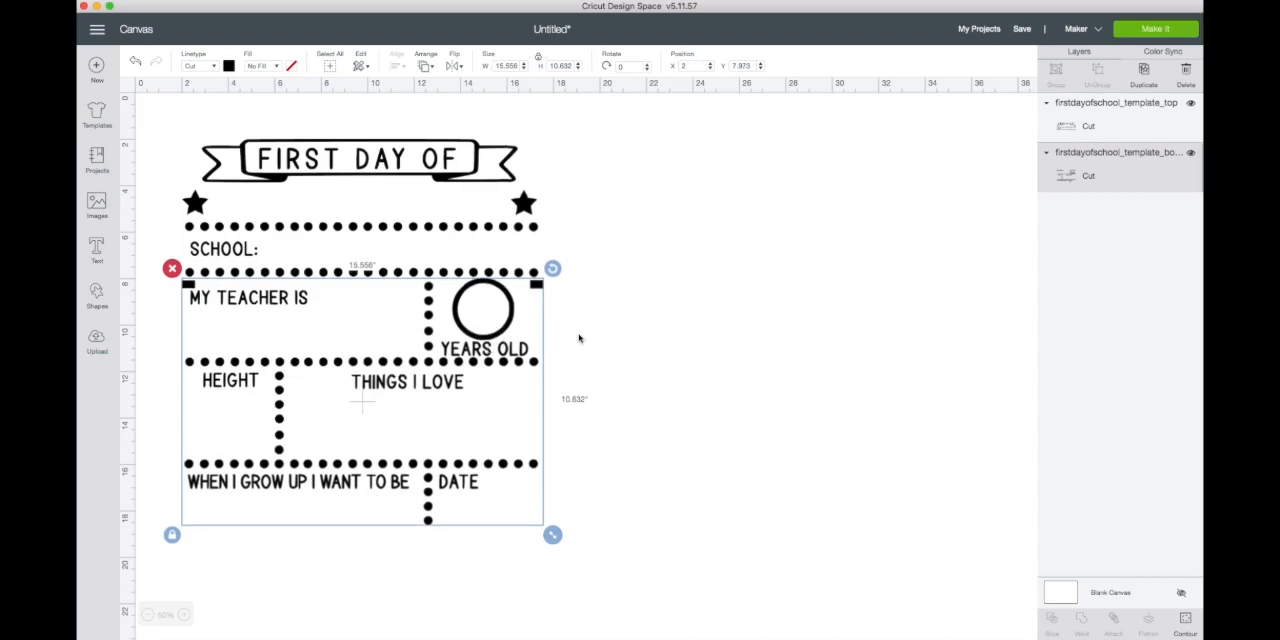
mouse_move(433, 314)
left_mouse_down()
mouse_move(453, 316)
mouse_move(427, 330)
left_mouse_up()
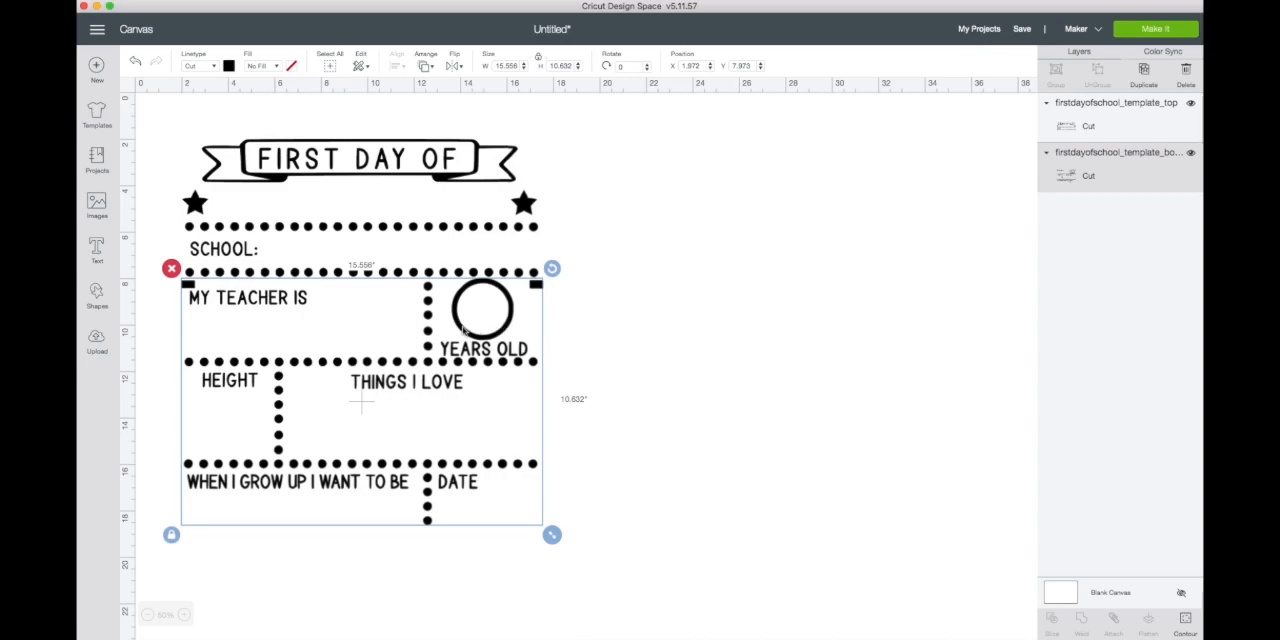
left_click(699, 299)
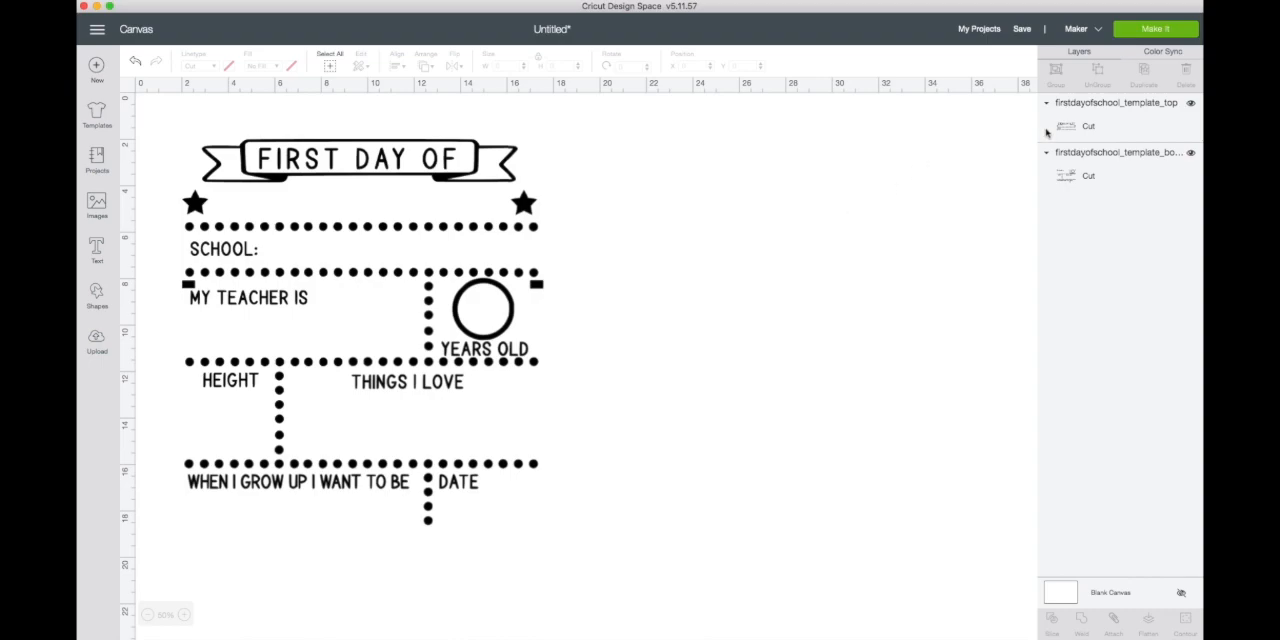
- Select both template pieces and move them together farther down the canvas, leaving empty space above the banner
left_click(1084, 128)
left_click(1071, 178, "shift")
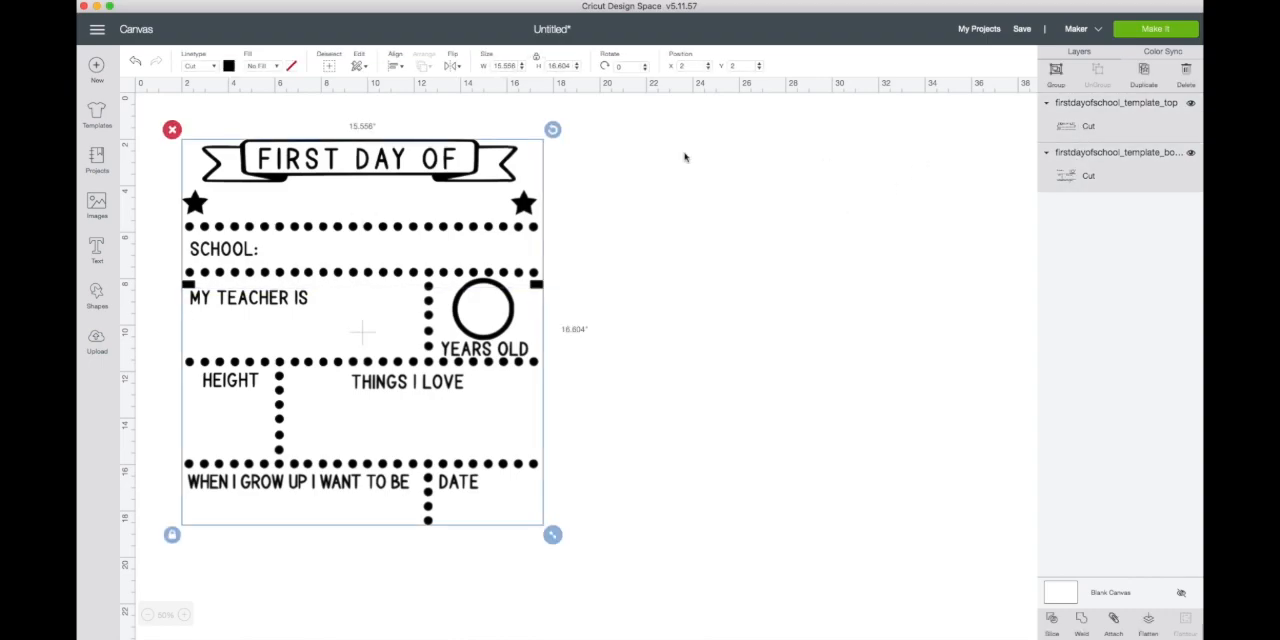
left_click_drag(445, 159, 436, 233)
left_click(541, 267)
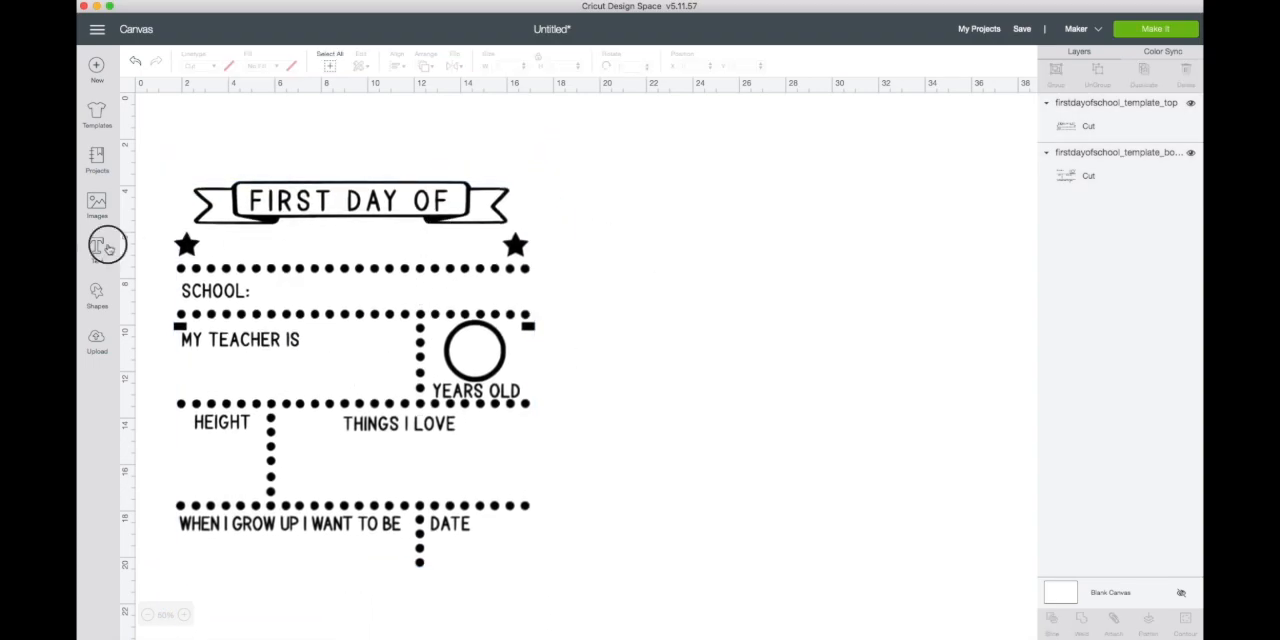
- Add the child's first name in possessive form as text beside the template and set its font to Watershed
left_click(106, 249)
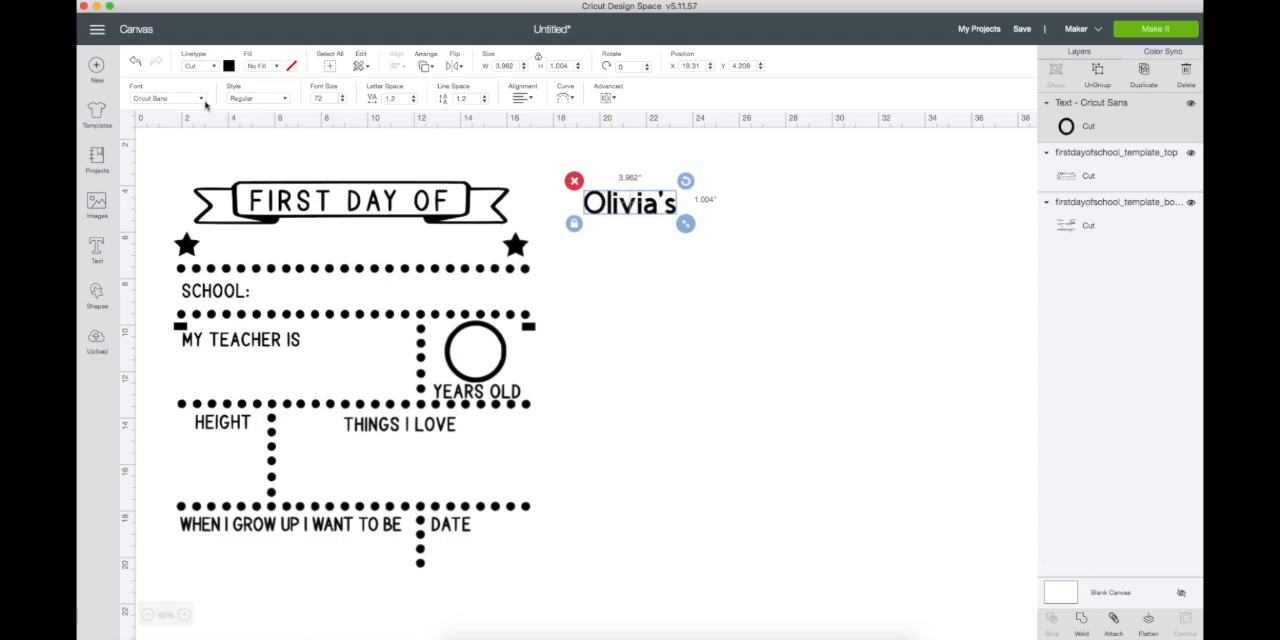
left_click(166, 98)
left_click(894, 70)
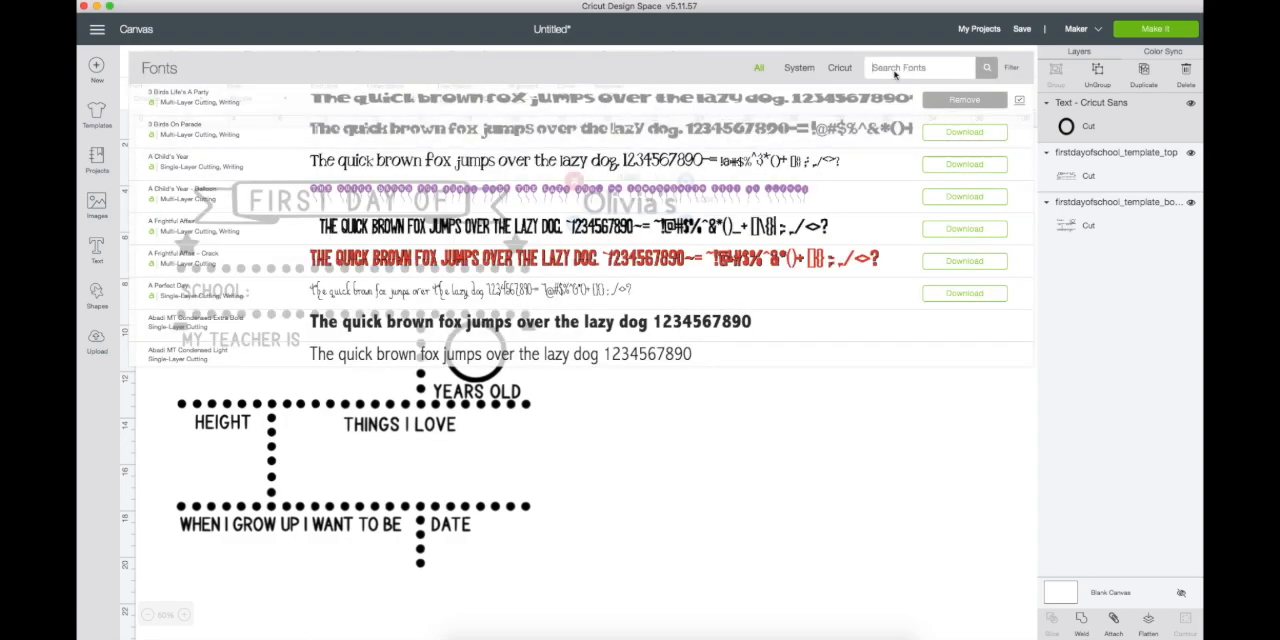
type("water")
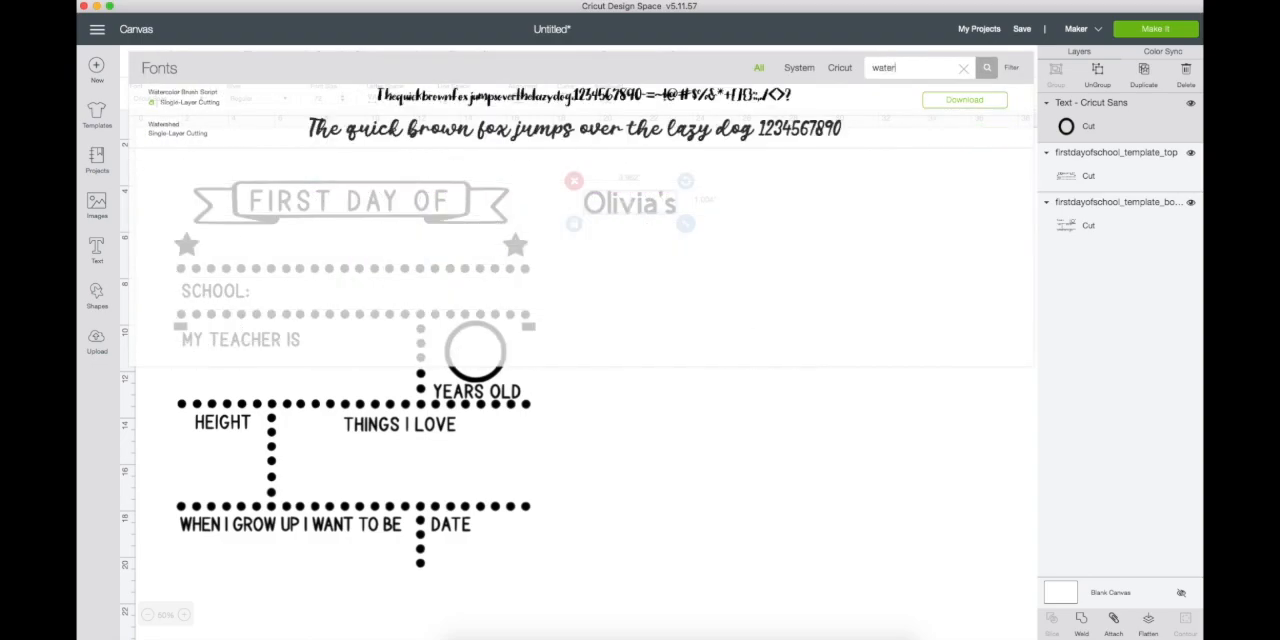
type("shed")
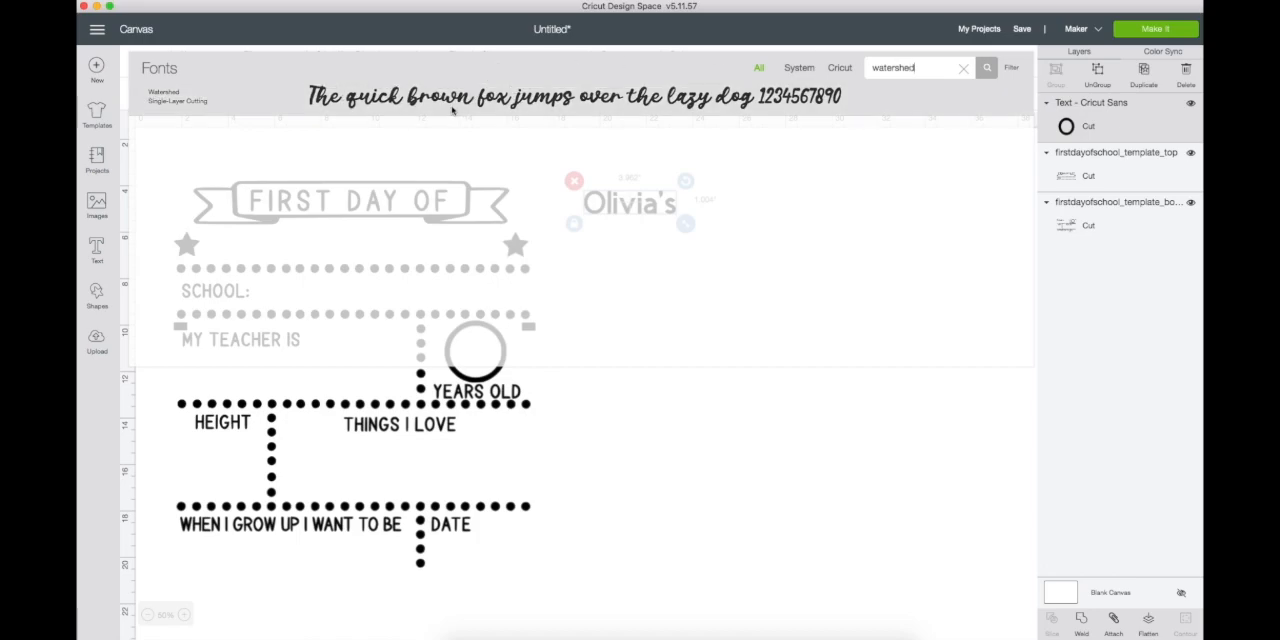
left_click(452, 108)
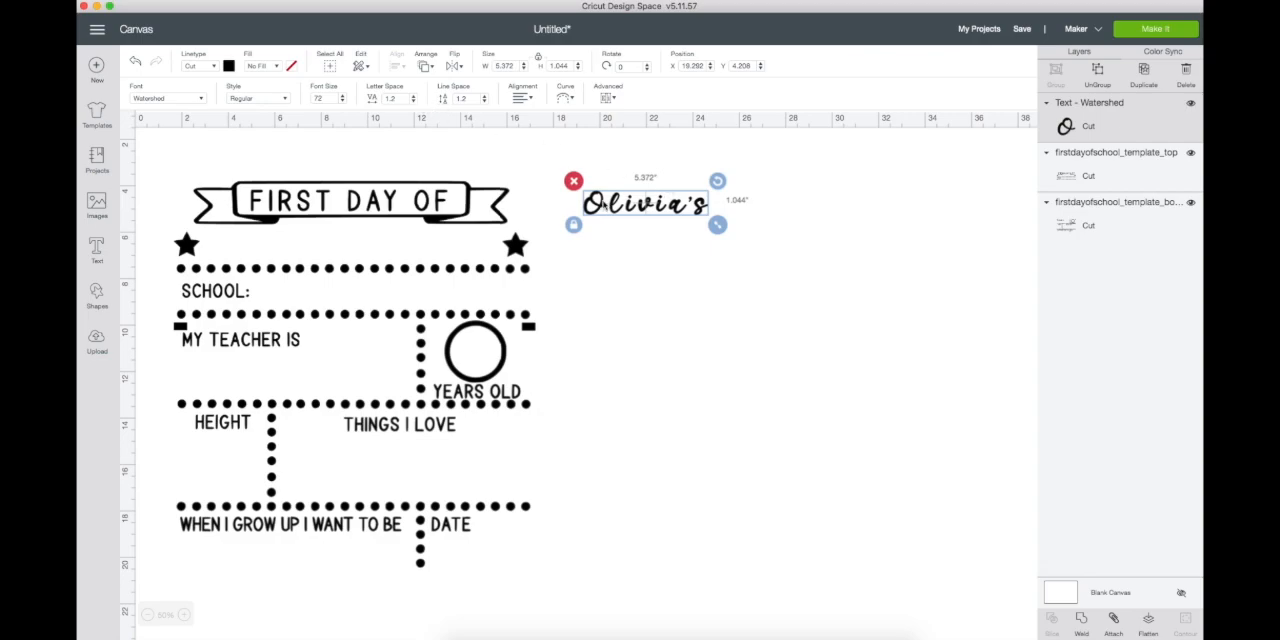
- Set the name text's letter spacing to -0.9 and enlarge the text to about 14.6 in wide
left_click(390, 98)
type("0.9")
key("Return")
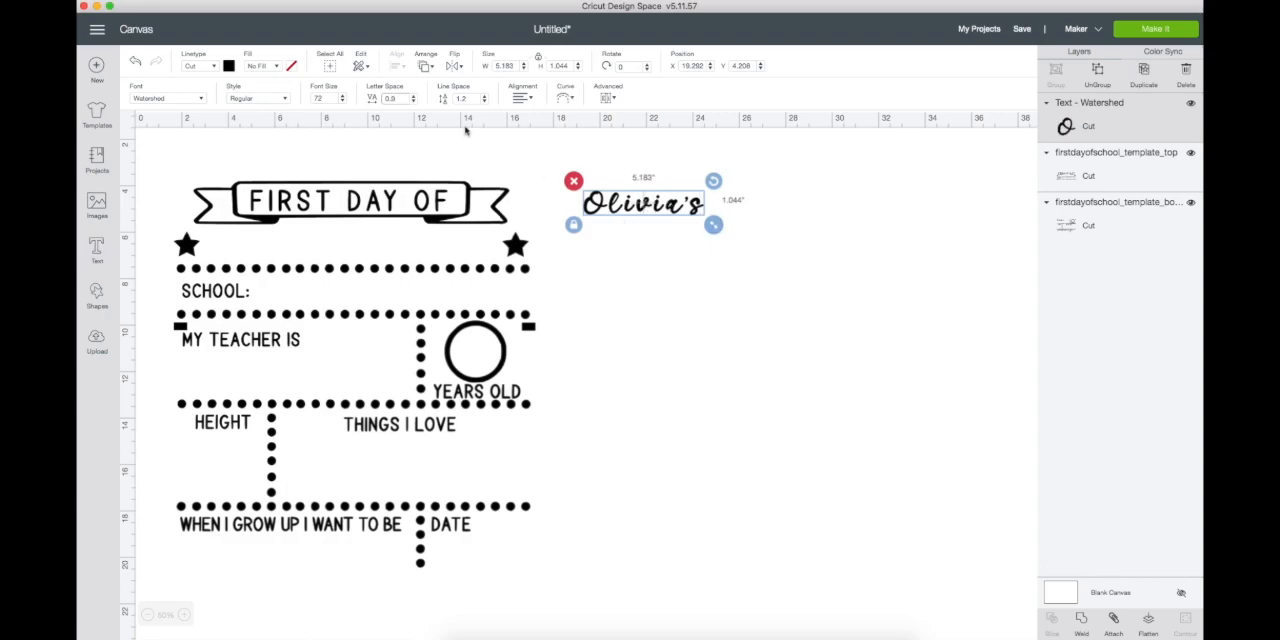
type("-0.9")
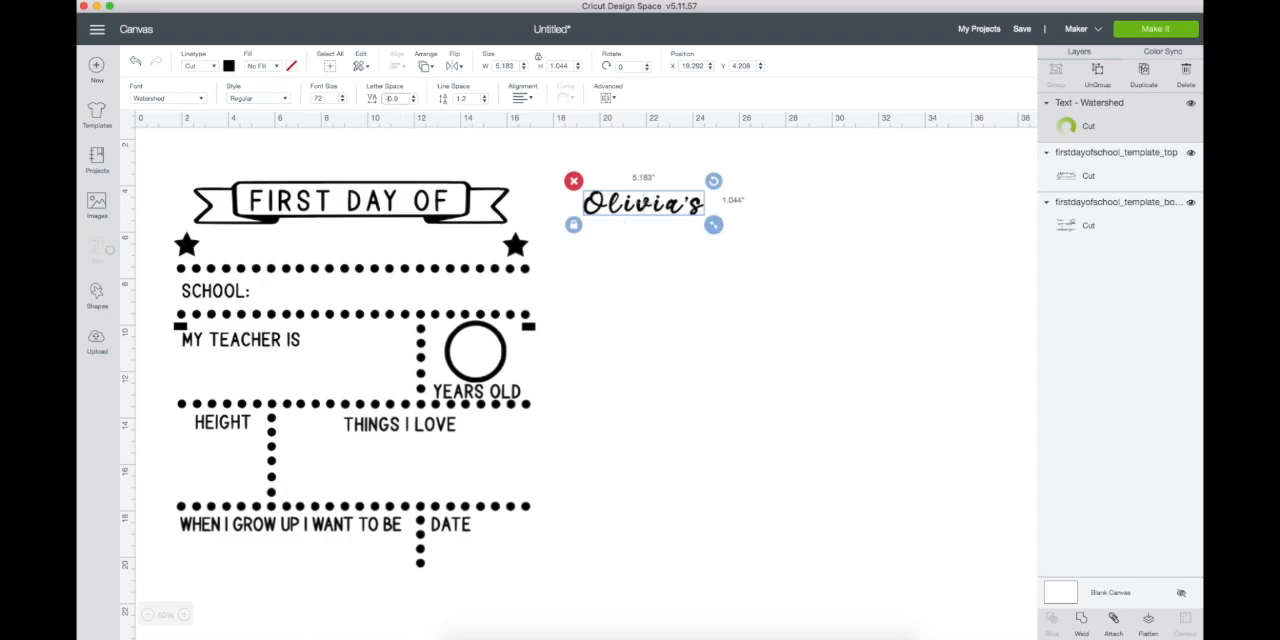
key("Return")
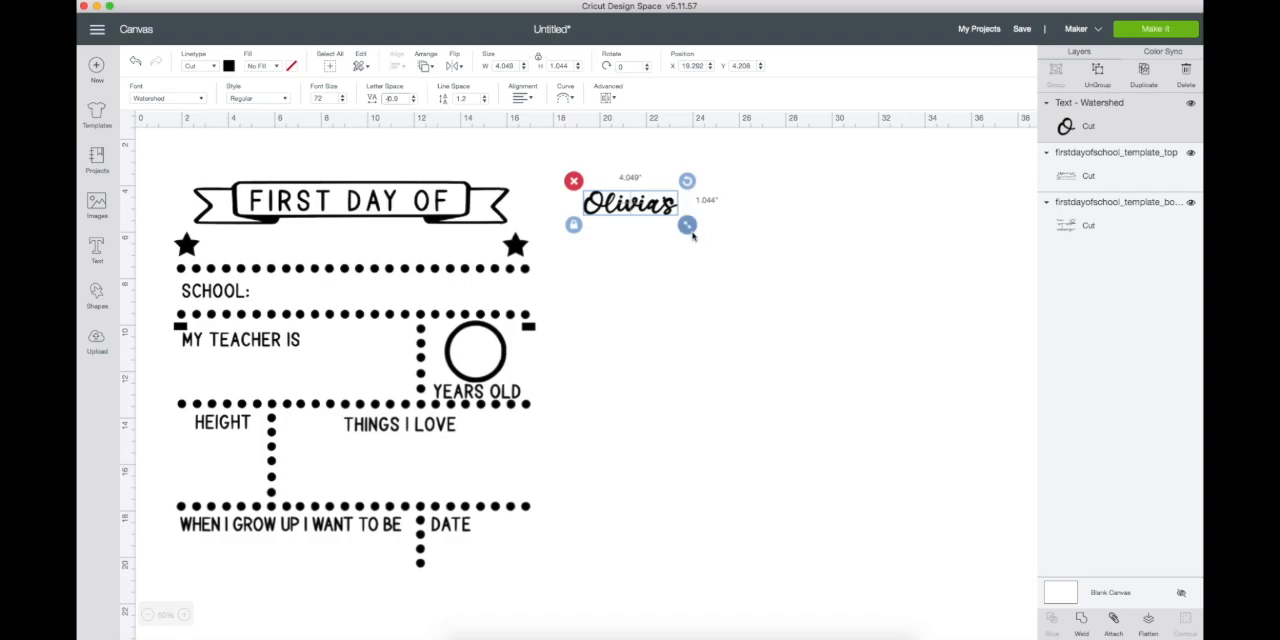
left_click_drag(686, 226, 982, 446)
left_click_drag(984, 300, 930, 262)
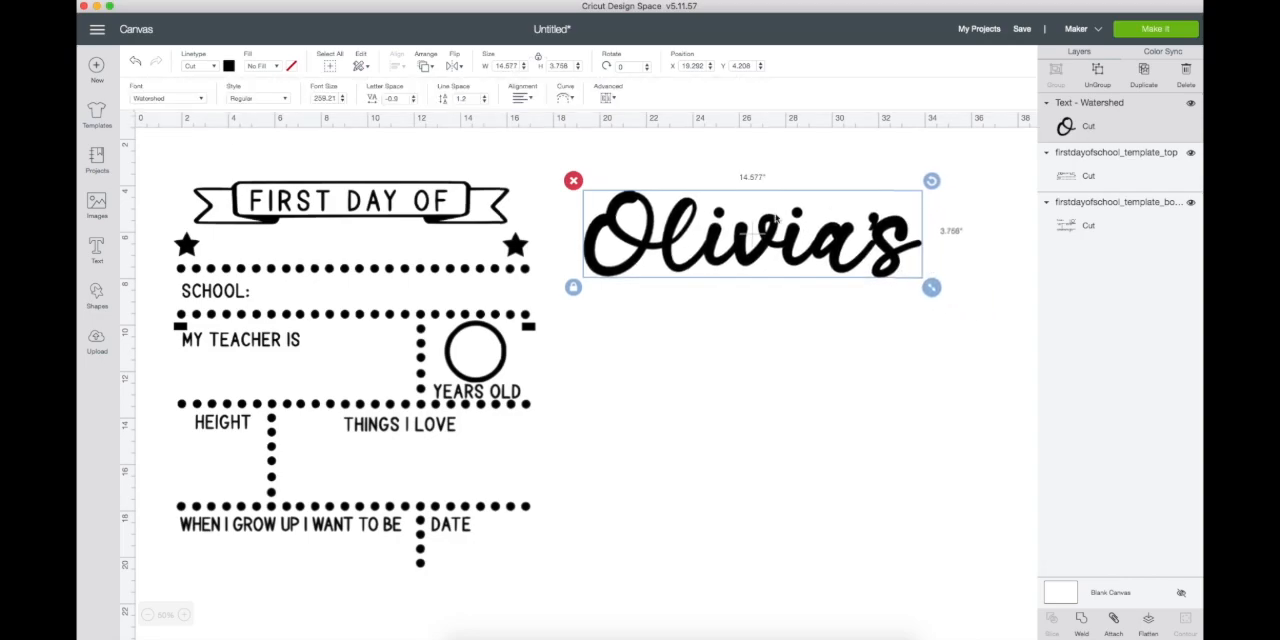
- Duplicate the name text and place the copy directly below the original
double_click(840, 240)
left_click(1086, 120)
left_click(1088, 168)
left_click(1086, 120)
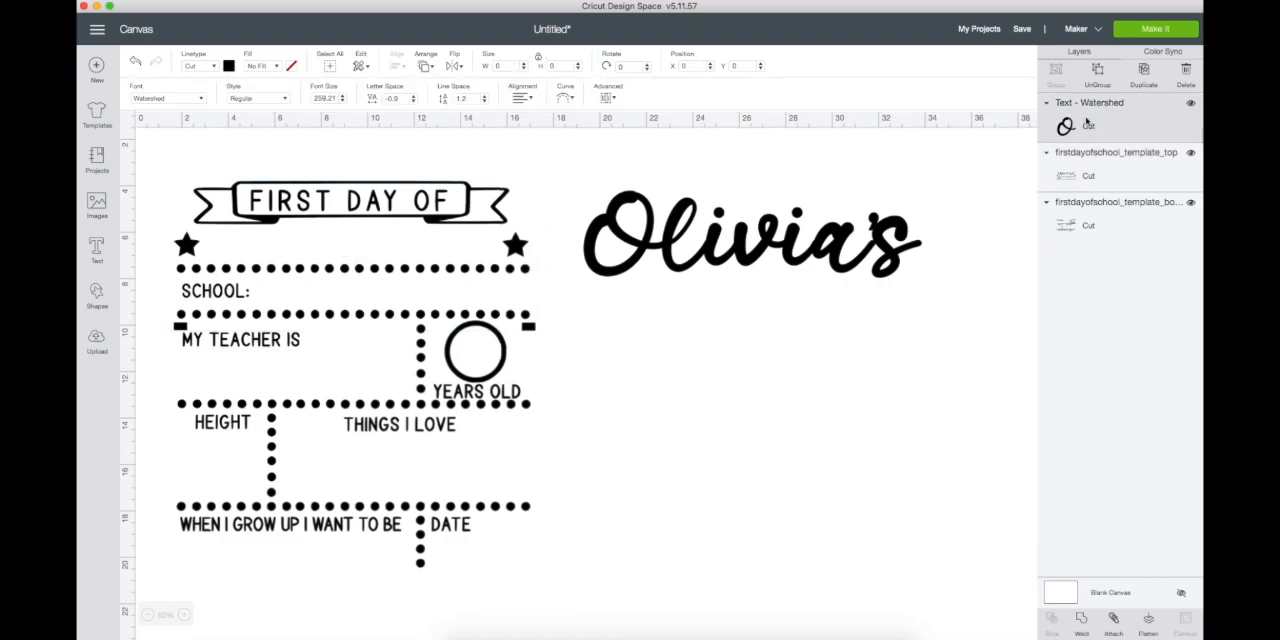
left_click(1144, 70)
left_click_drag(758, 269, 753, 349)
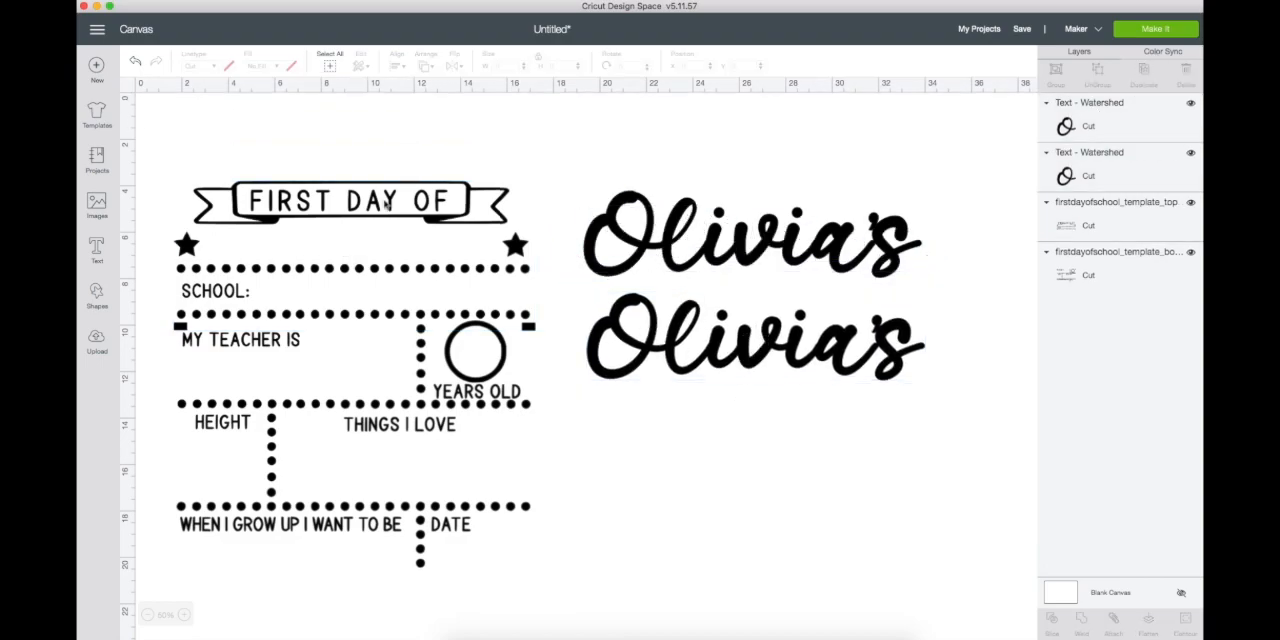
- Edit the lower copy of the name text so it contains only the possessive ending 's
left_click(712, 348)
double_click(712, 348)
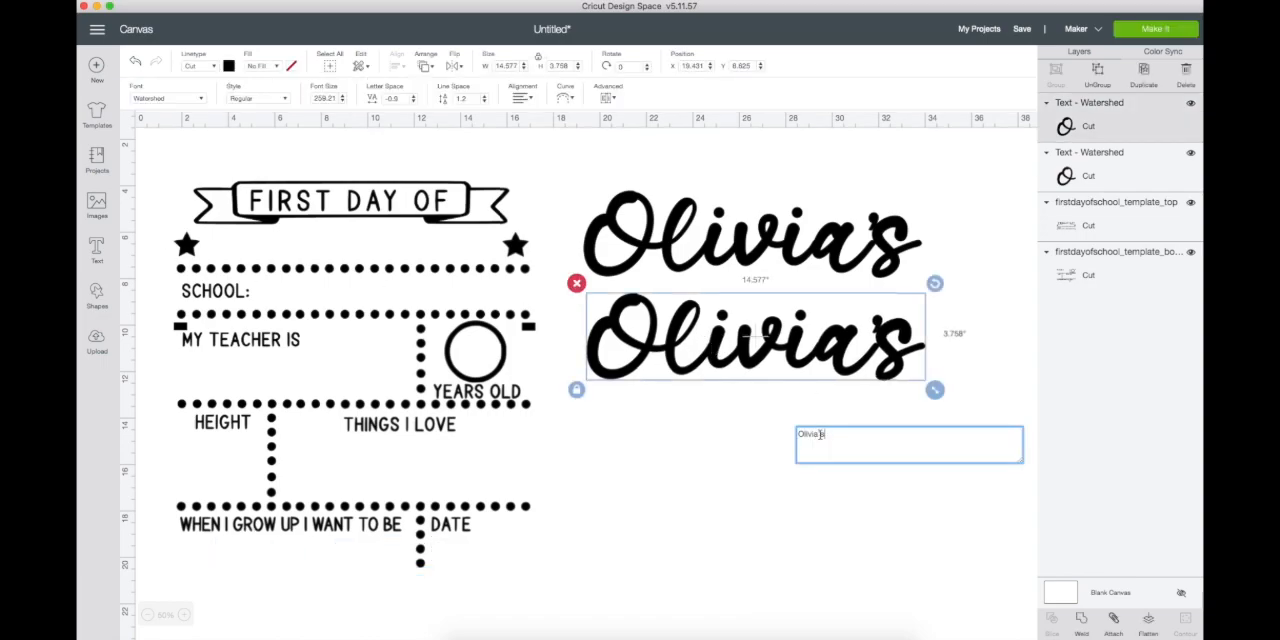
left_click_drag(818, 434, 772, 437)
key("BackSpace")
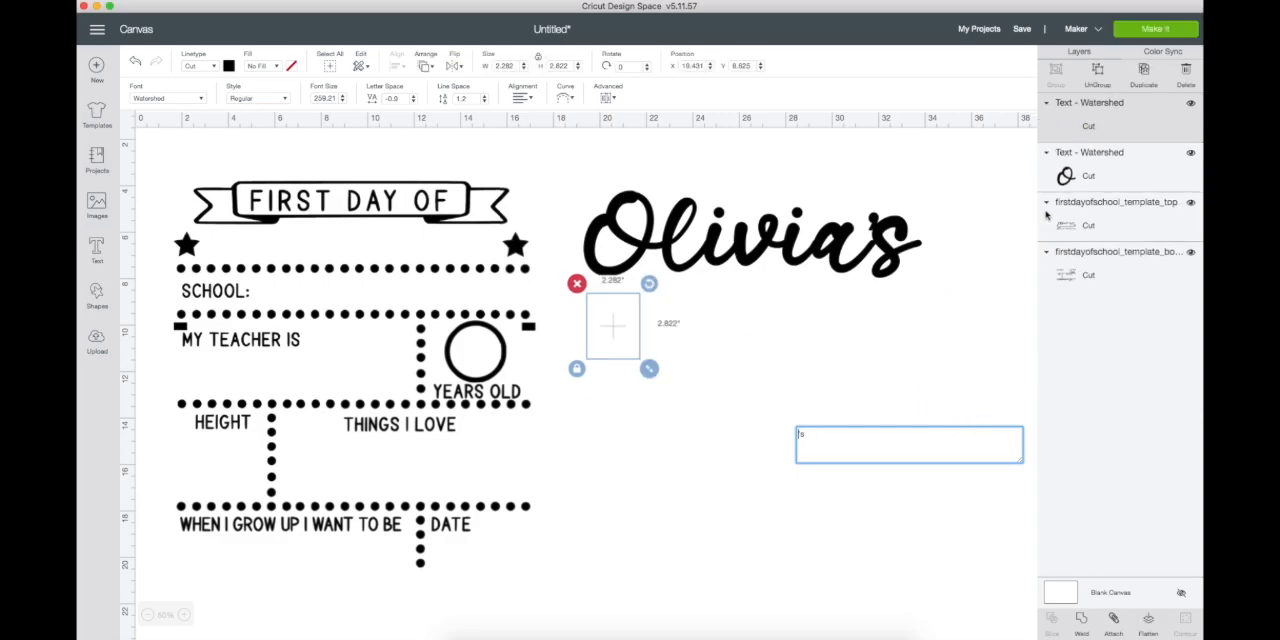
left_click(1090, 152)
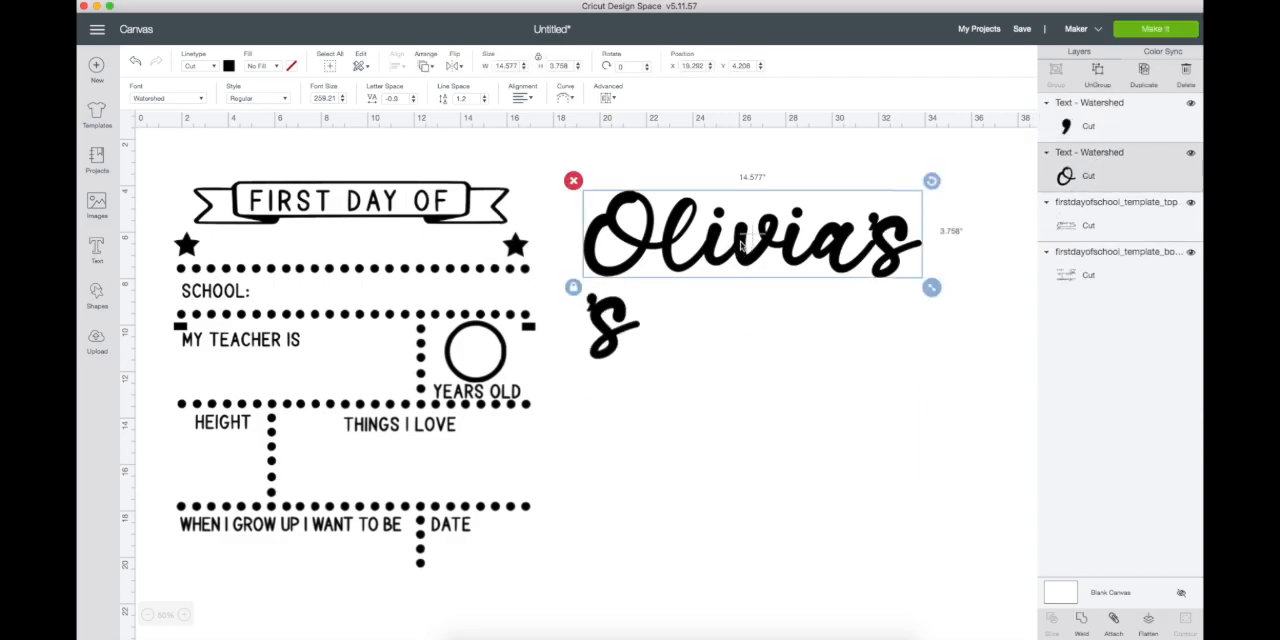
- Remove the possessive ending from the original name text and move the name above the "First Day Of" banner
double_click(736, 240)
key("BackSpace")
key("BackSpace")
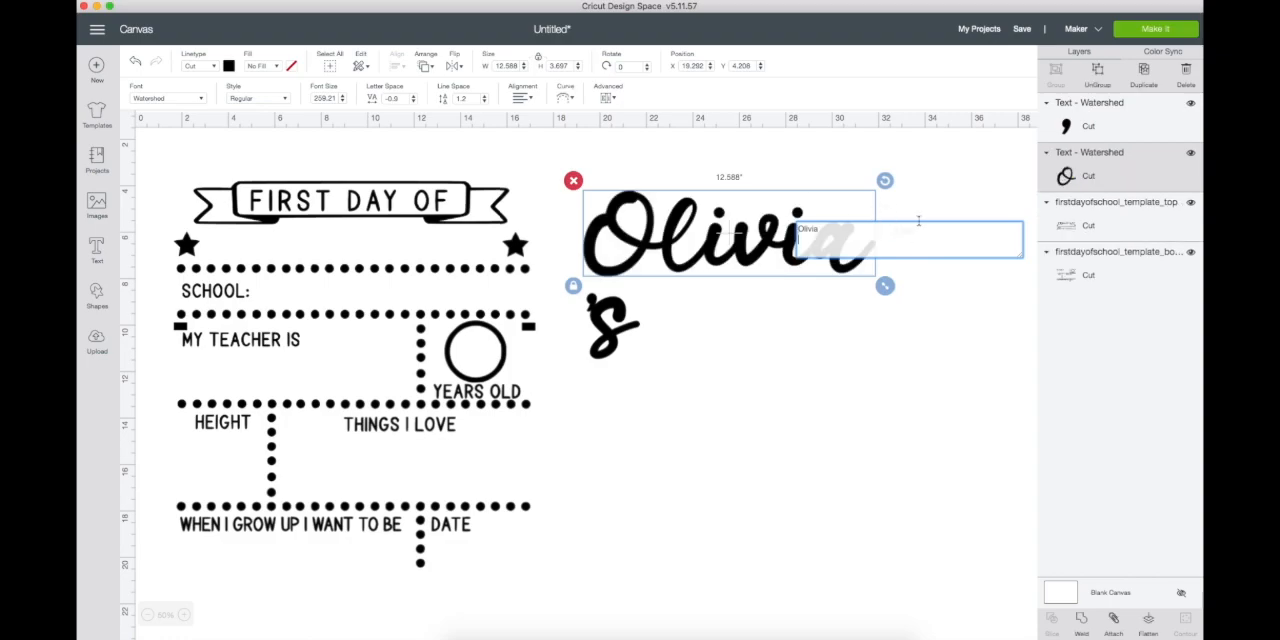
left_click(930, 192)
left_click_drag(718, 228, 324, 134)
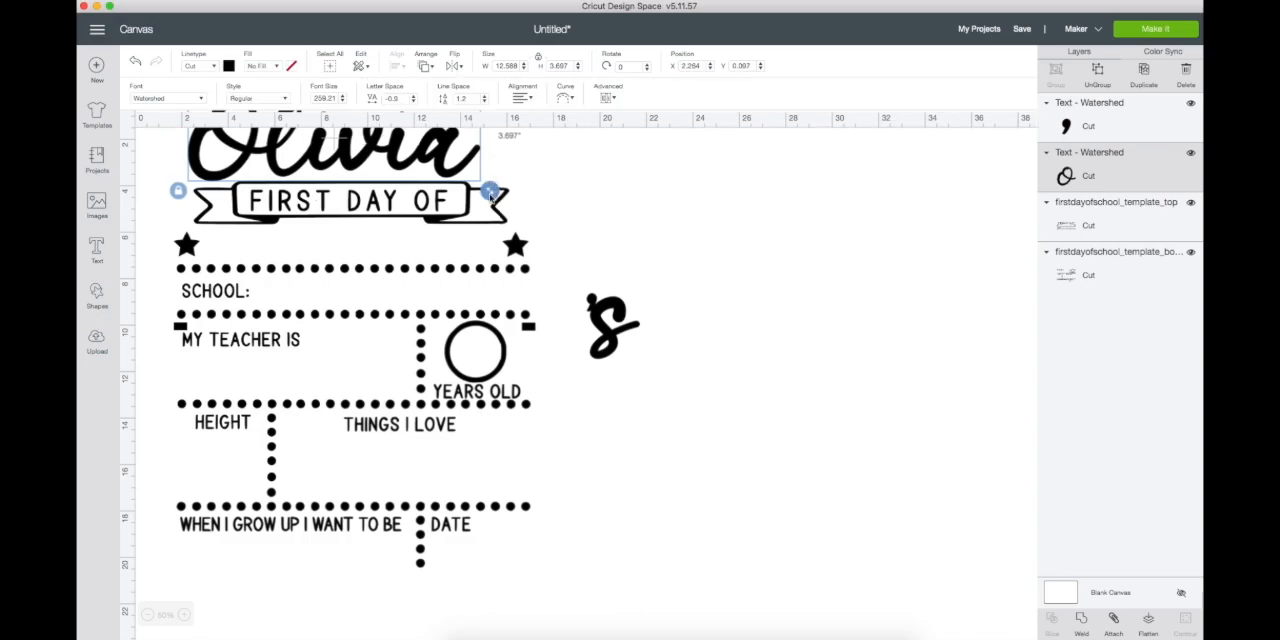
- Move the name text onto the empty canvas beside the template and place the separate 's directly after its last letter
left_click(414, 590)
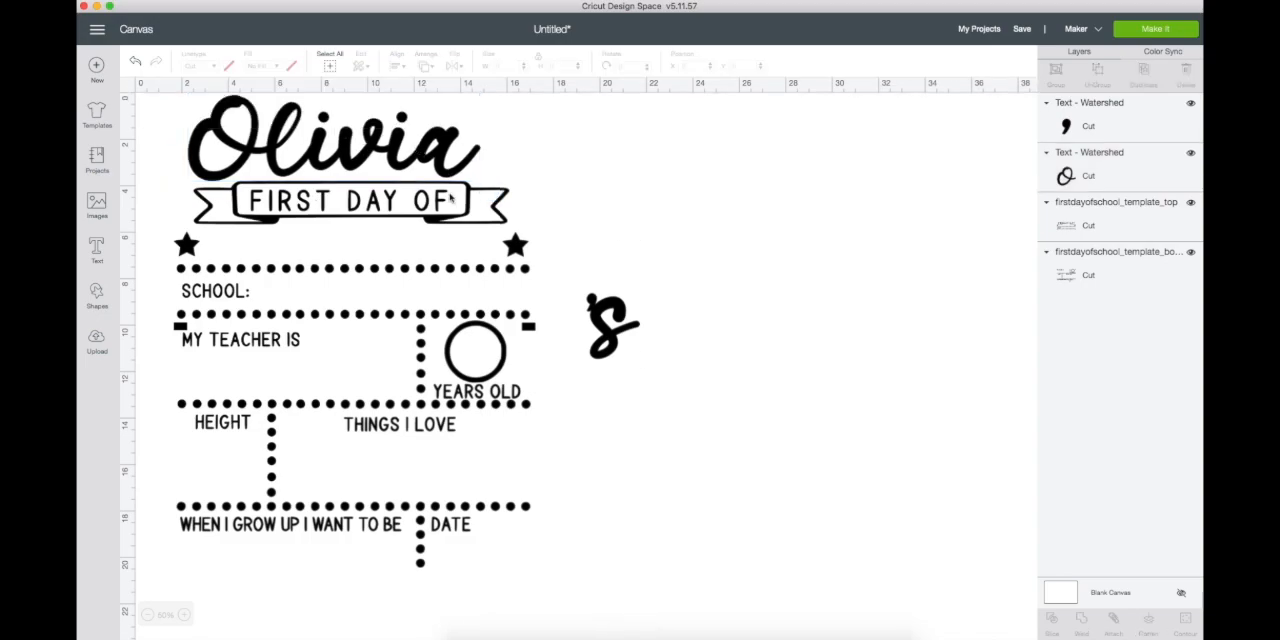
left_click_drag(529, 175, 938, 251)
left_click_drag(608, 330, 919, 222)
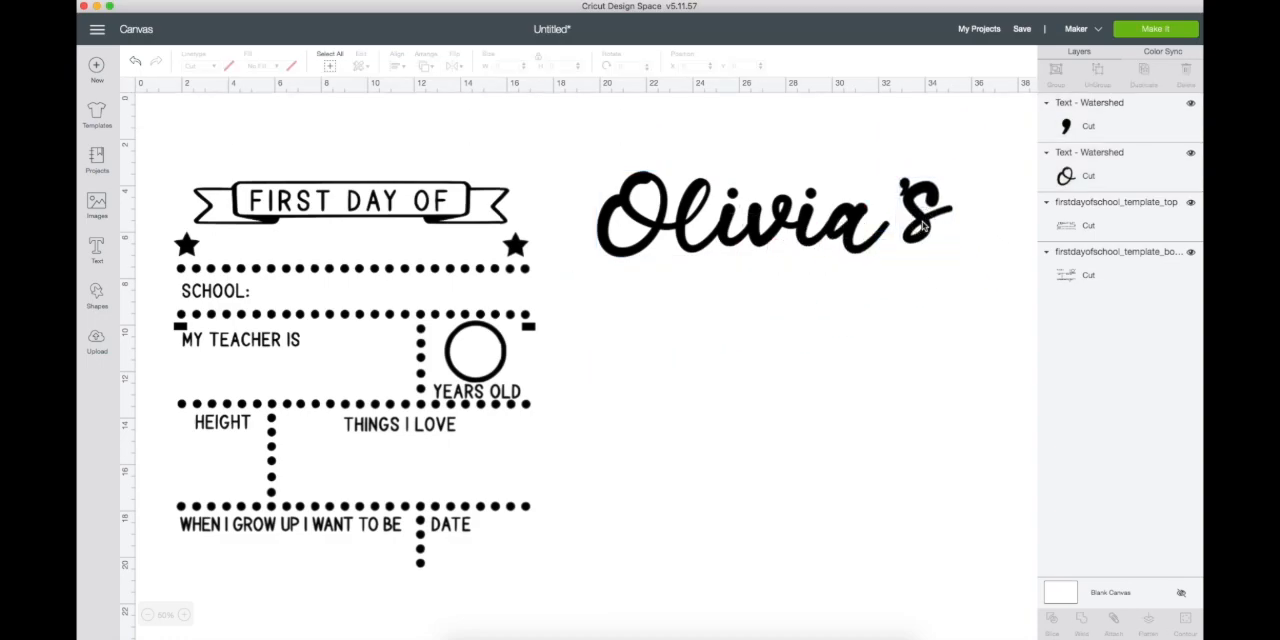
- Set the letter spacing of the 's text to 1 and nudge it closer to the end of the name
left_click(921, 213)
left_click(411, 99)
type("1")
key("Return")
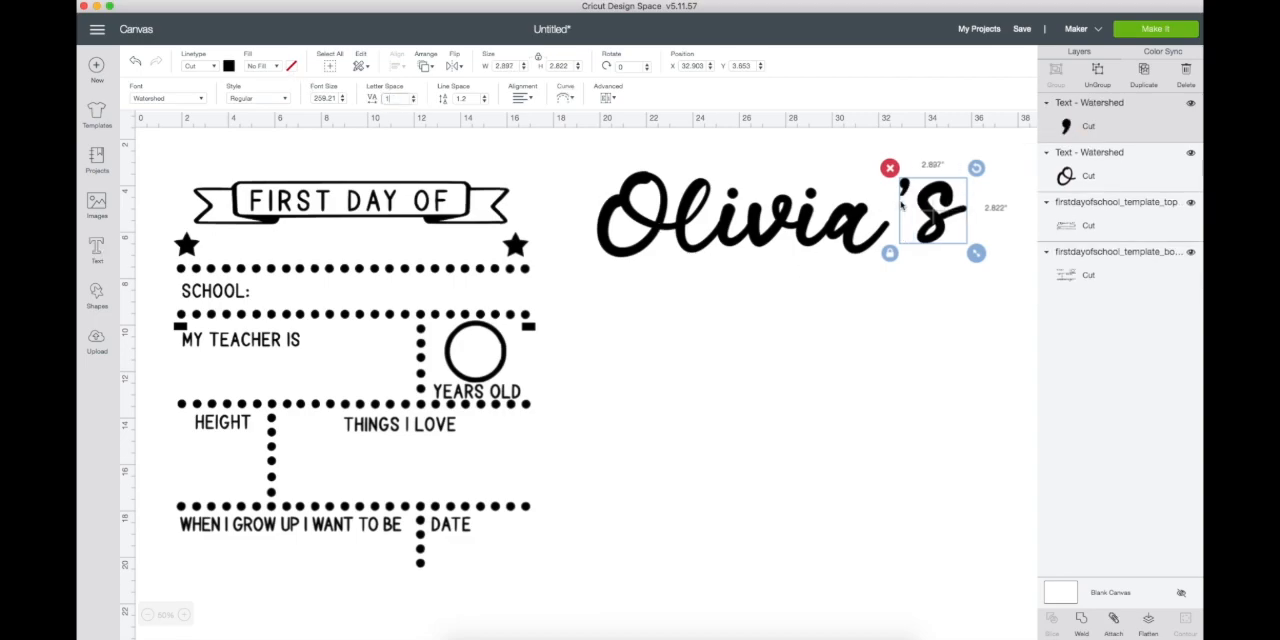
left_click_drag(930, 207, 921, 218)
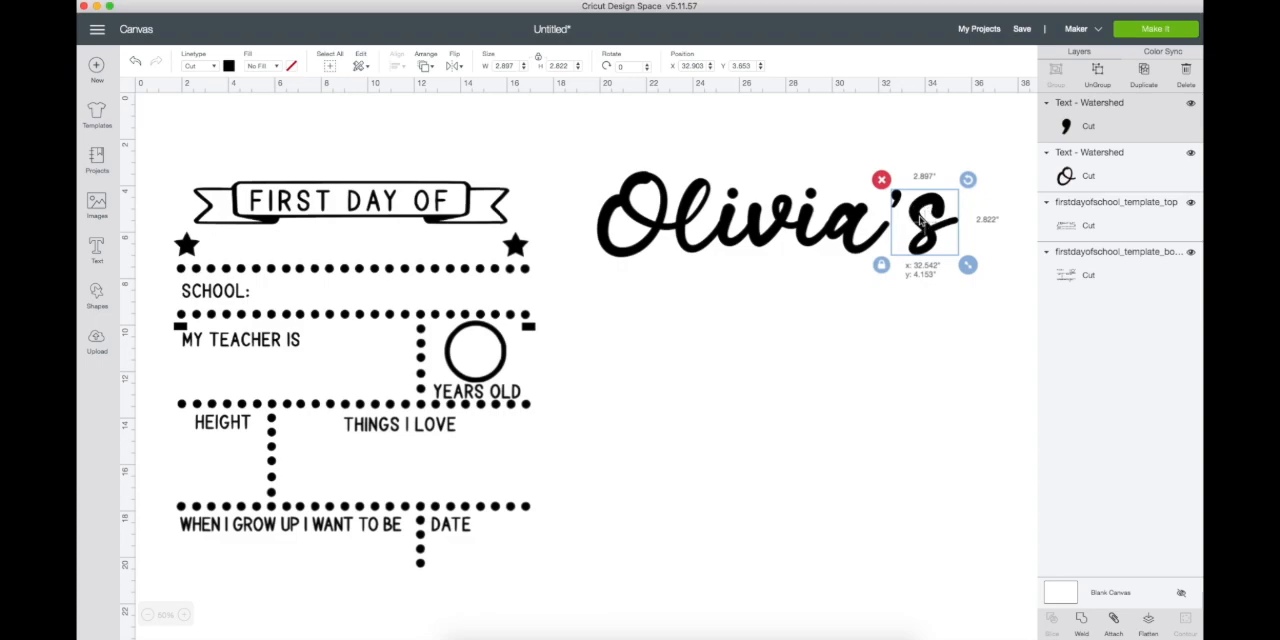
- Align the name and the 's text along their bottom edges and group the two
left_click(781, 211, "shift")
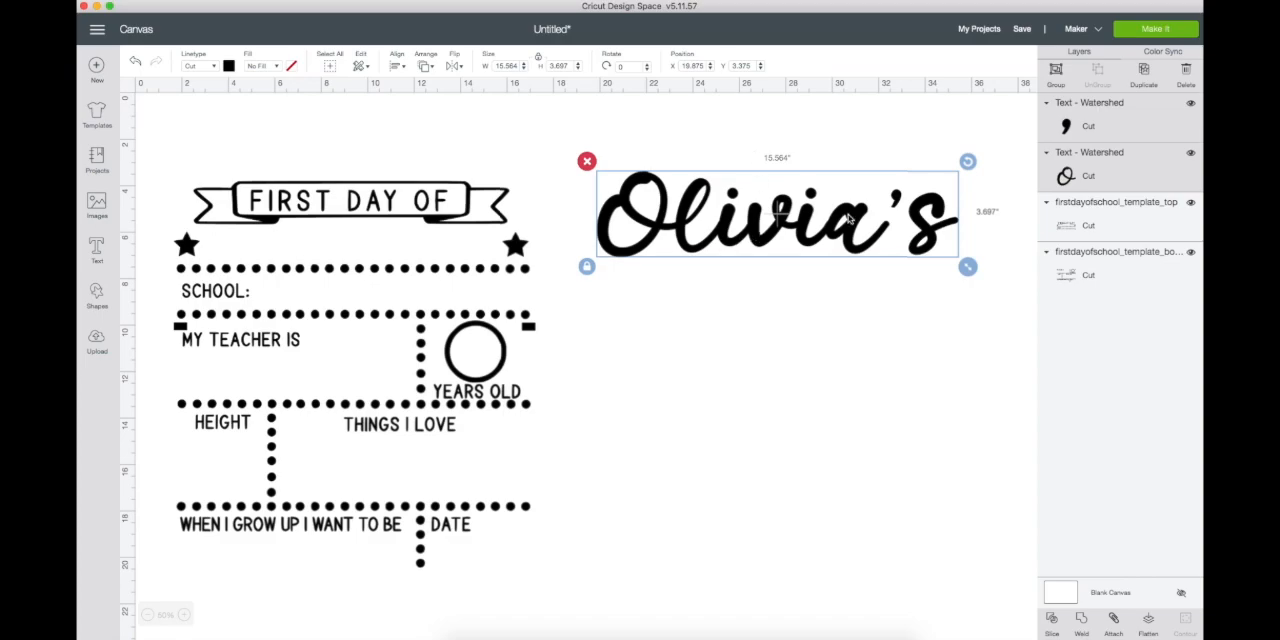
left_click(398, 66)
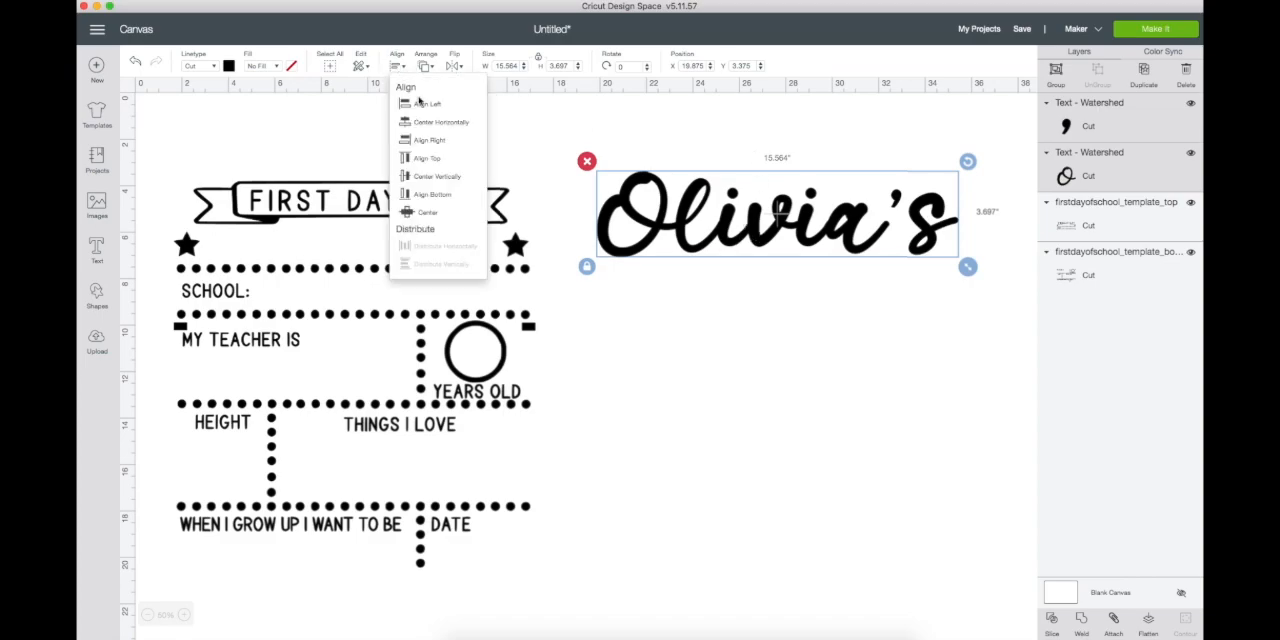
left_click(426, 158)
left_click(398, 66)
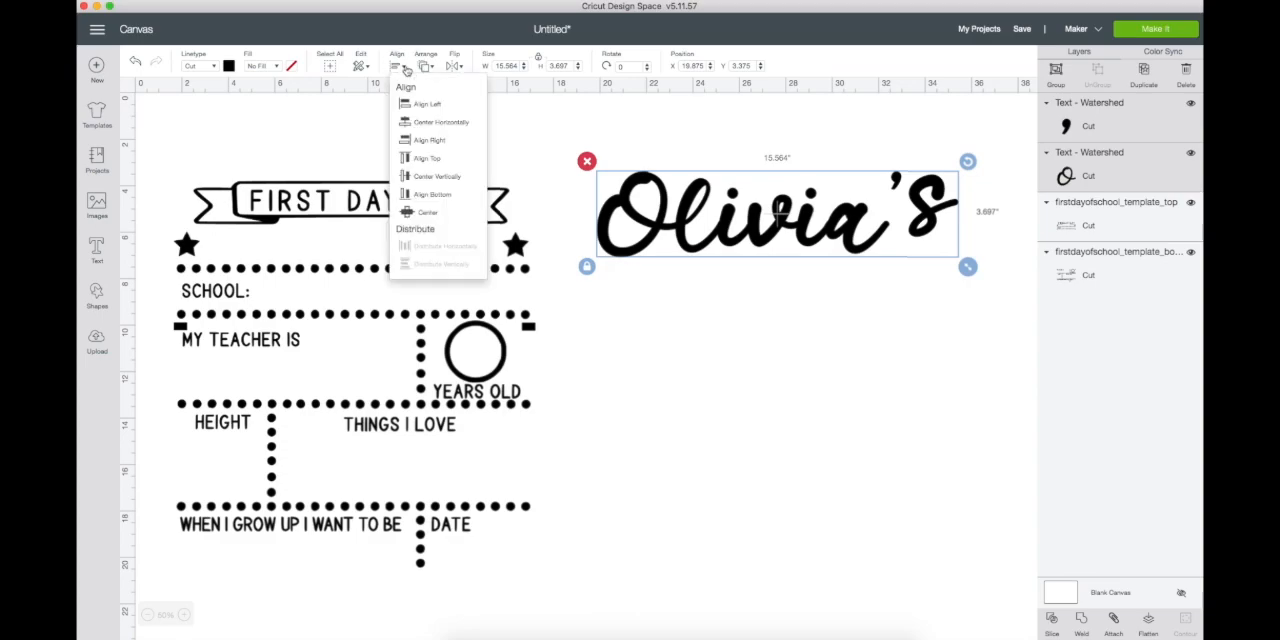
left_click(437, 194)
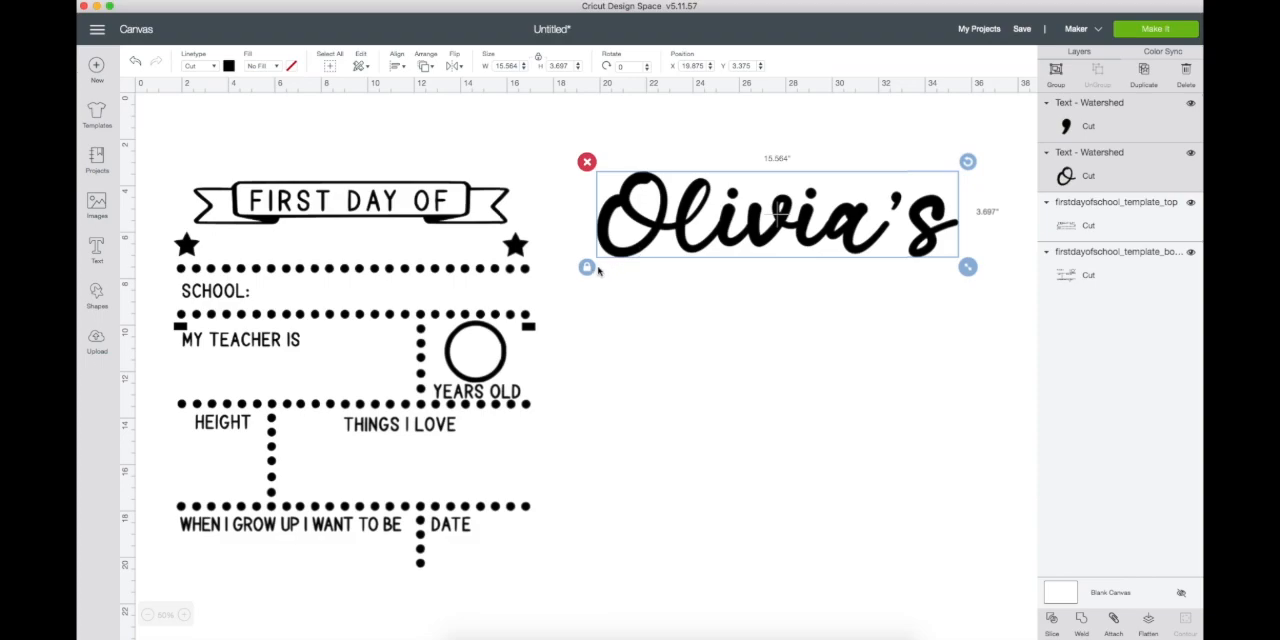
left_click_drag(770, 208, 735, 212)
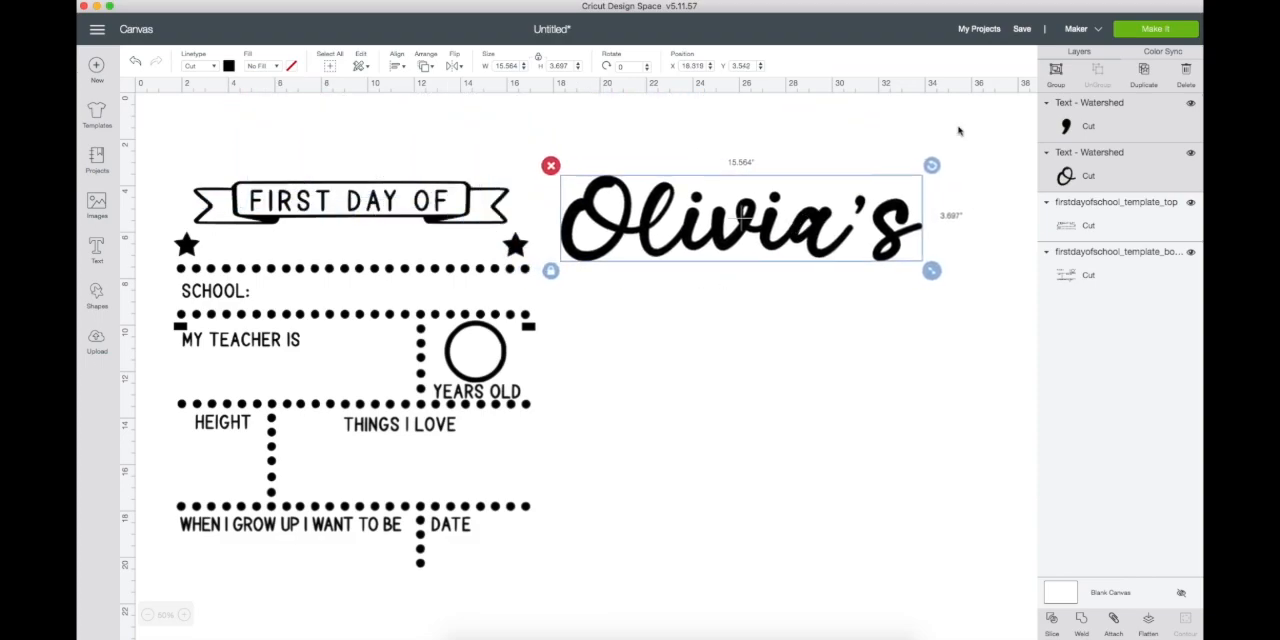
left_click(1056, 72)
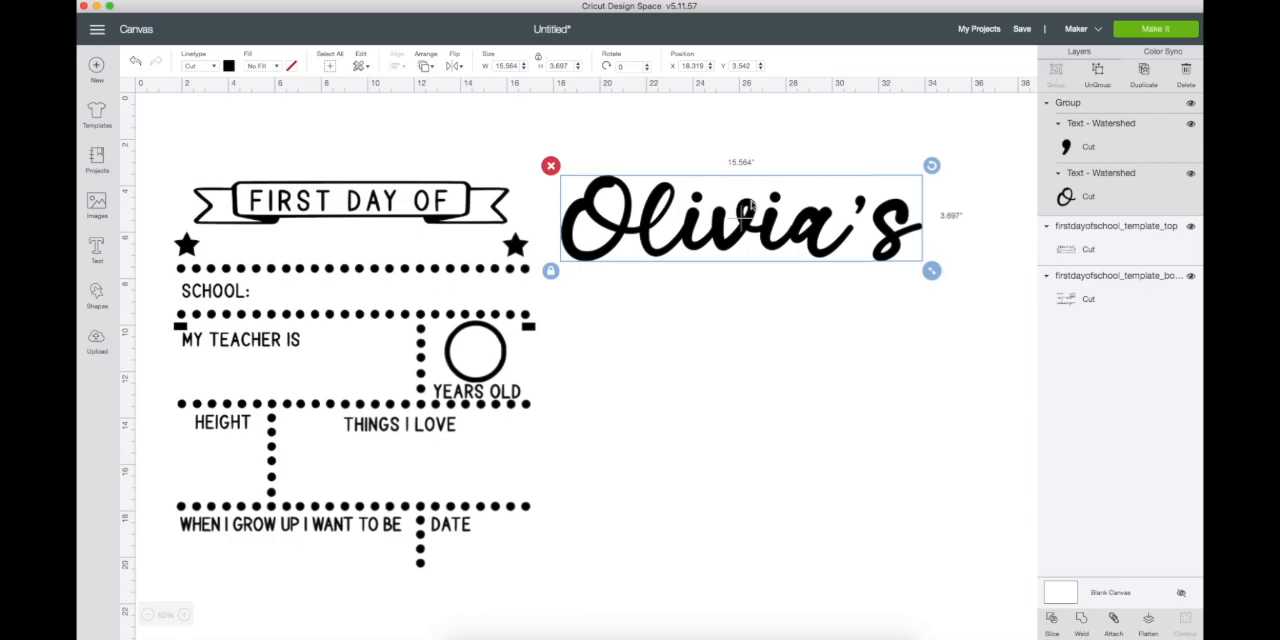
- Shrink the grouped possessive name to about 11.8 in wide and place it just above the "First Day Of" banner
left_click_drag(931, 270, 828, 246)
left_click_drag(757, 227, 406, 149)
left_click_drag(487, 176, 499, 185)
left_click_drag(392, 146, 386, 150)
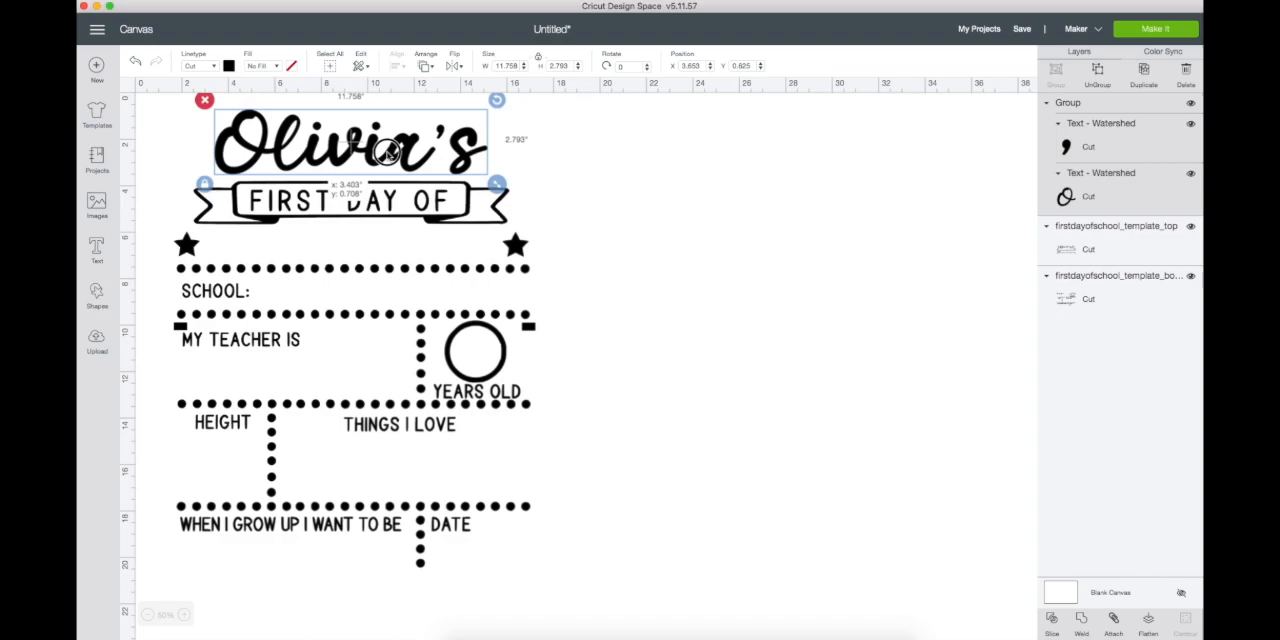
left_click(625, 216)
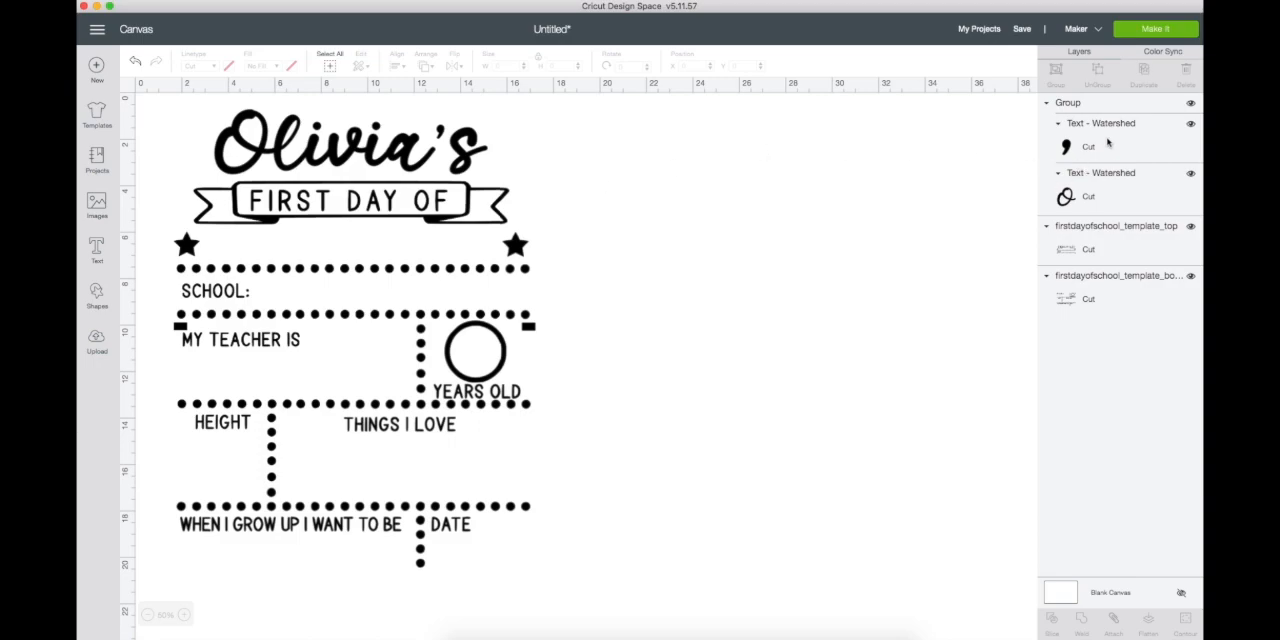
left_click(1068, 182)
left_click(1068, 149, "shift")
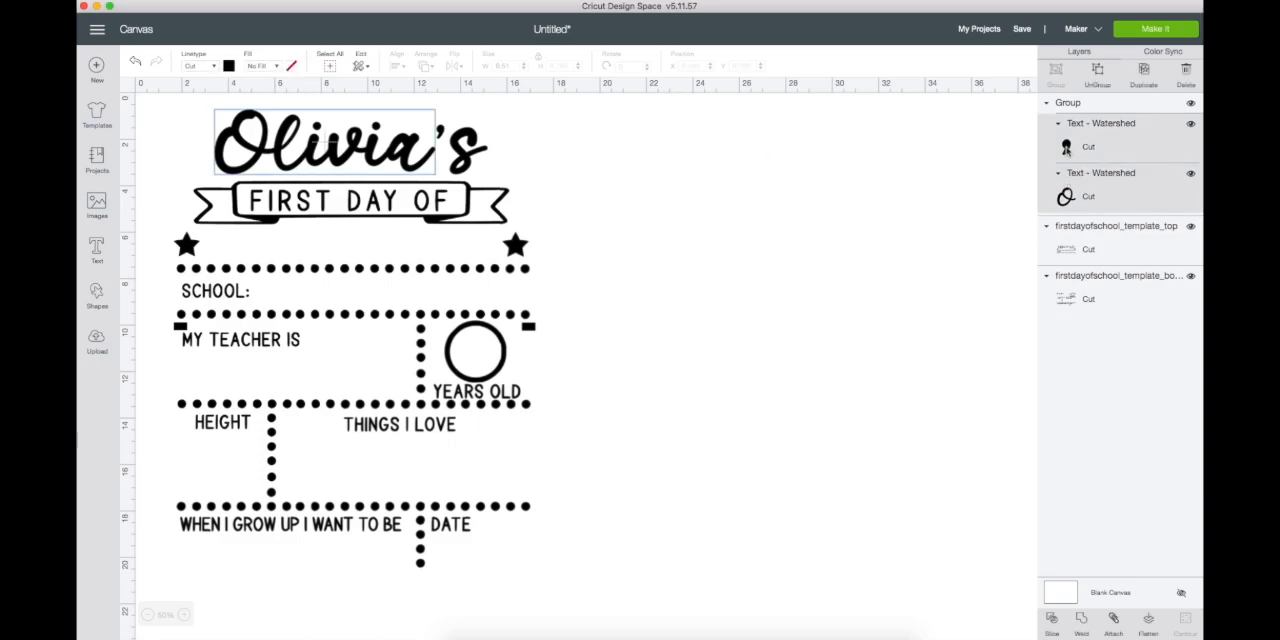
left_click(1083, 250)
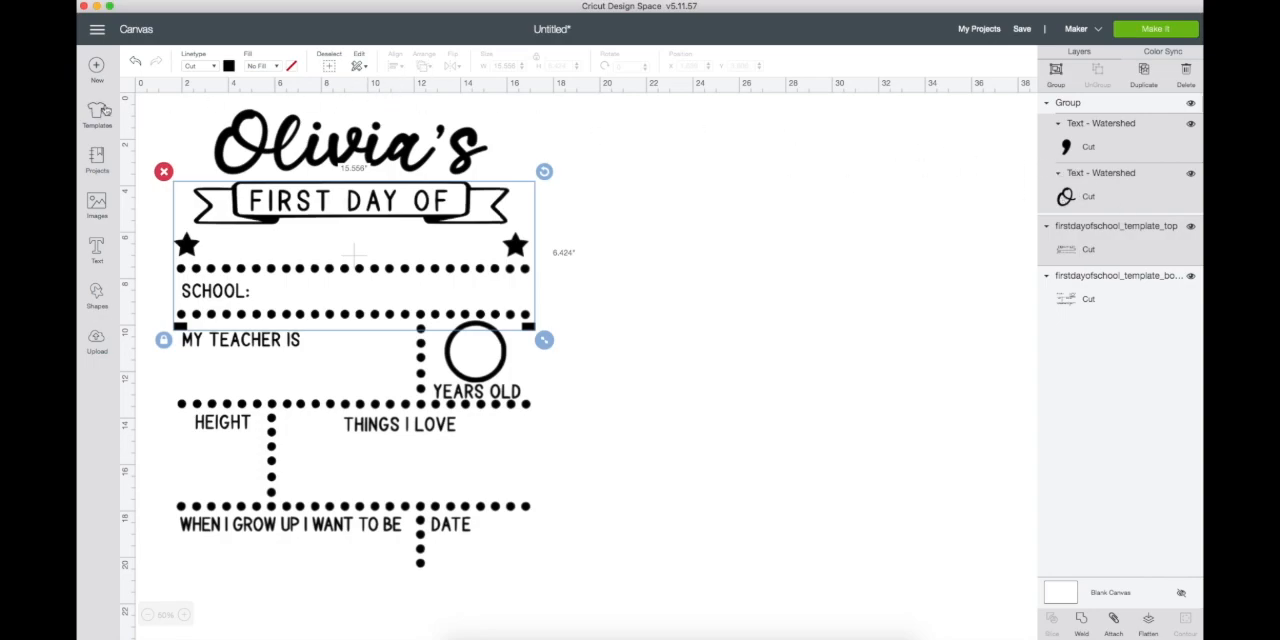
left_click(668, 213)
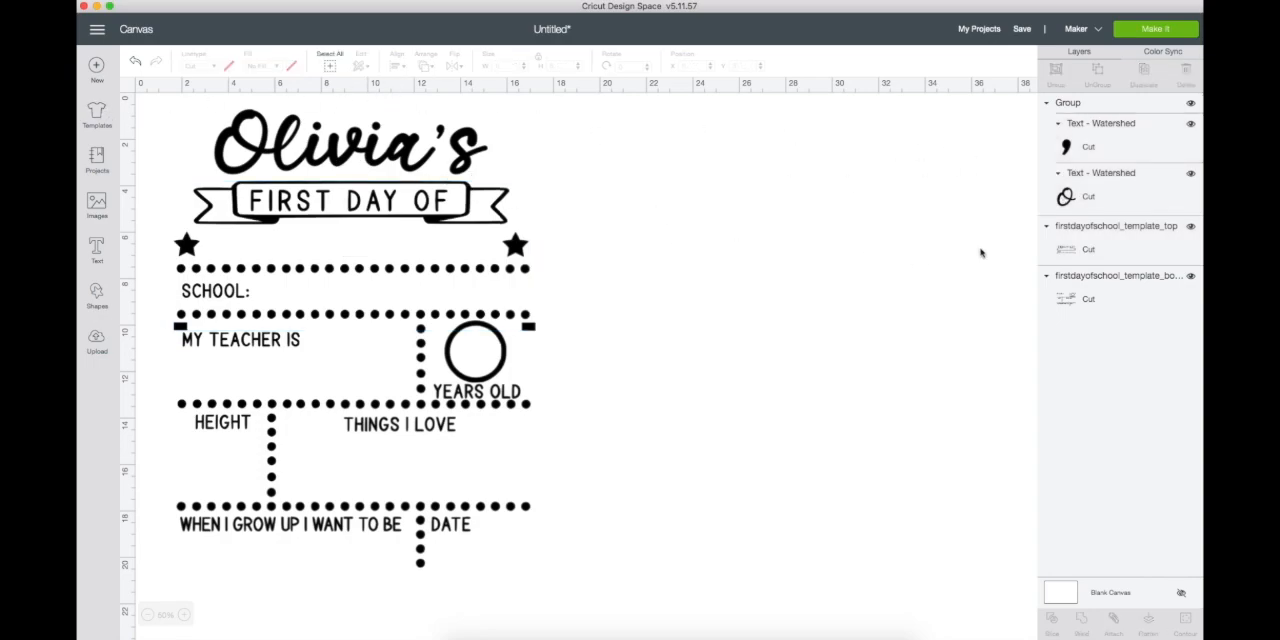
- Center the name group horizontally with the top template piece
left_click(1097, 248)
left_click(1078, 104, "shift")
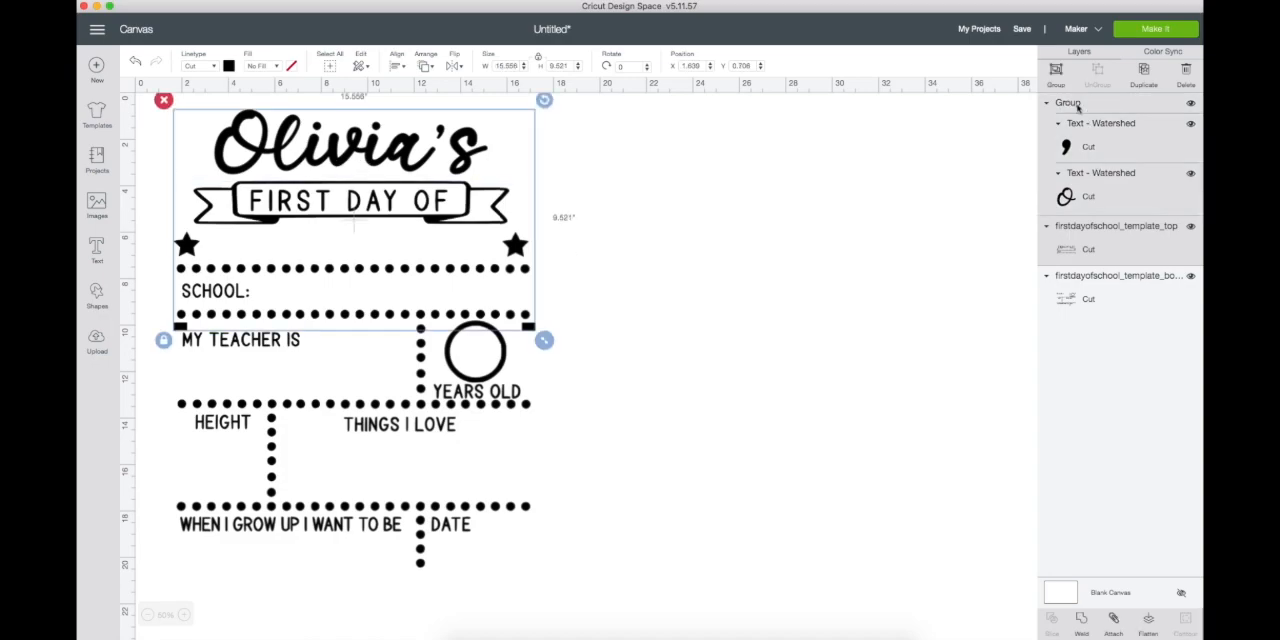
left_click(398, 65)
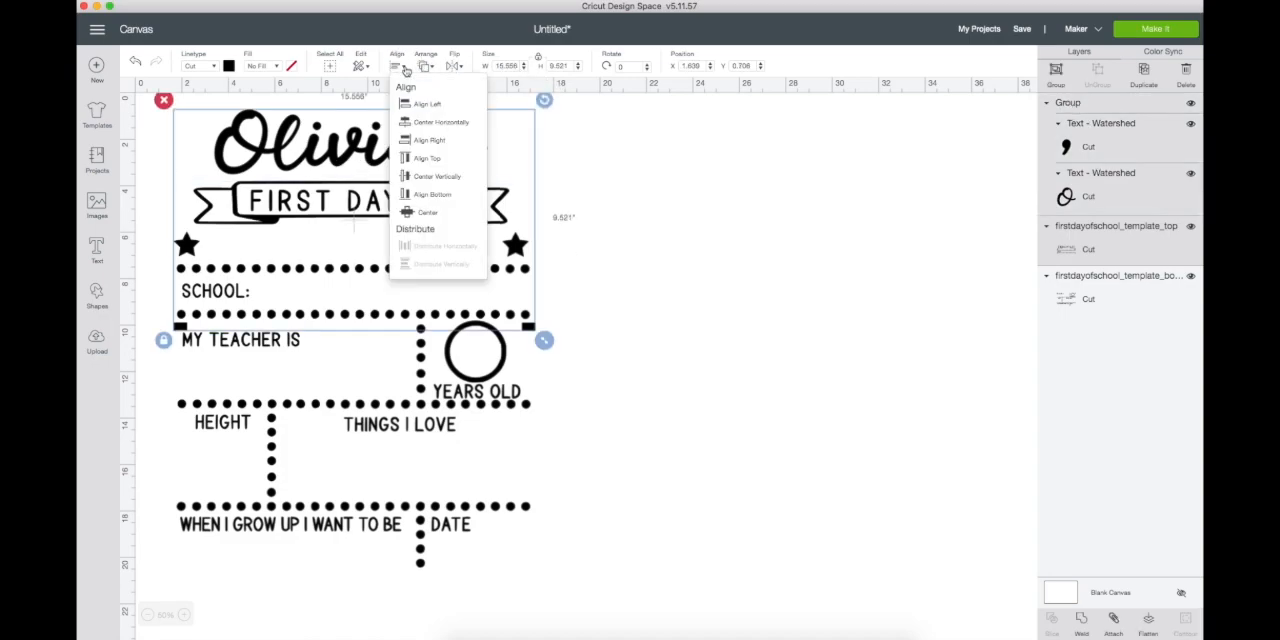
left_click(437, 127)
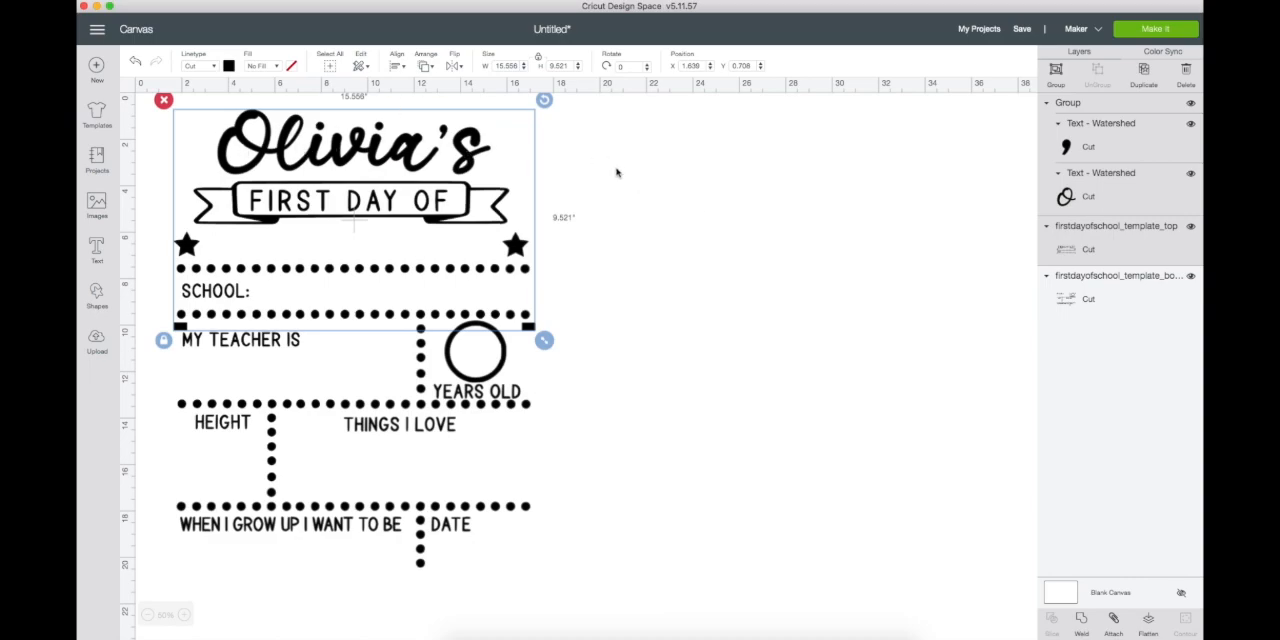
left_click(651, 210)
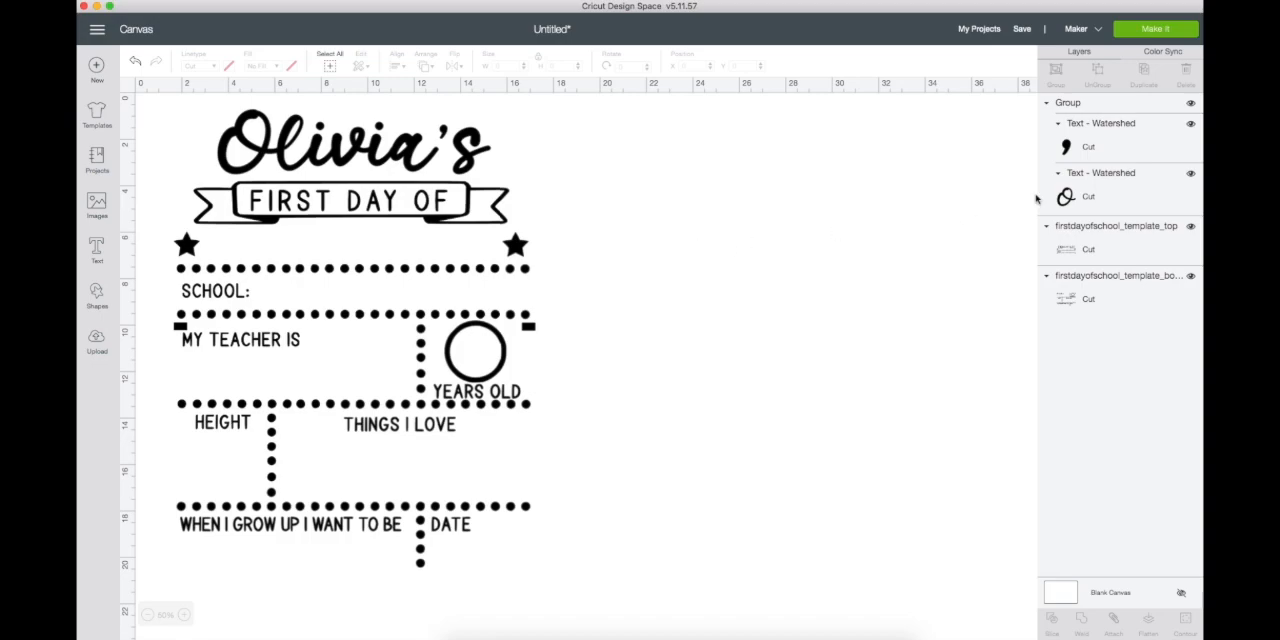
- Weld the overlapping letters of the name text, leaving out the 's
left_click(1086, 176)
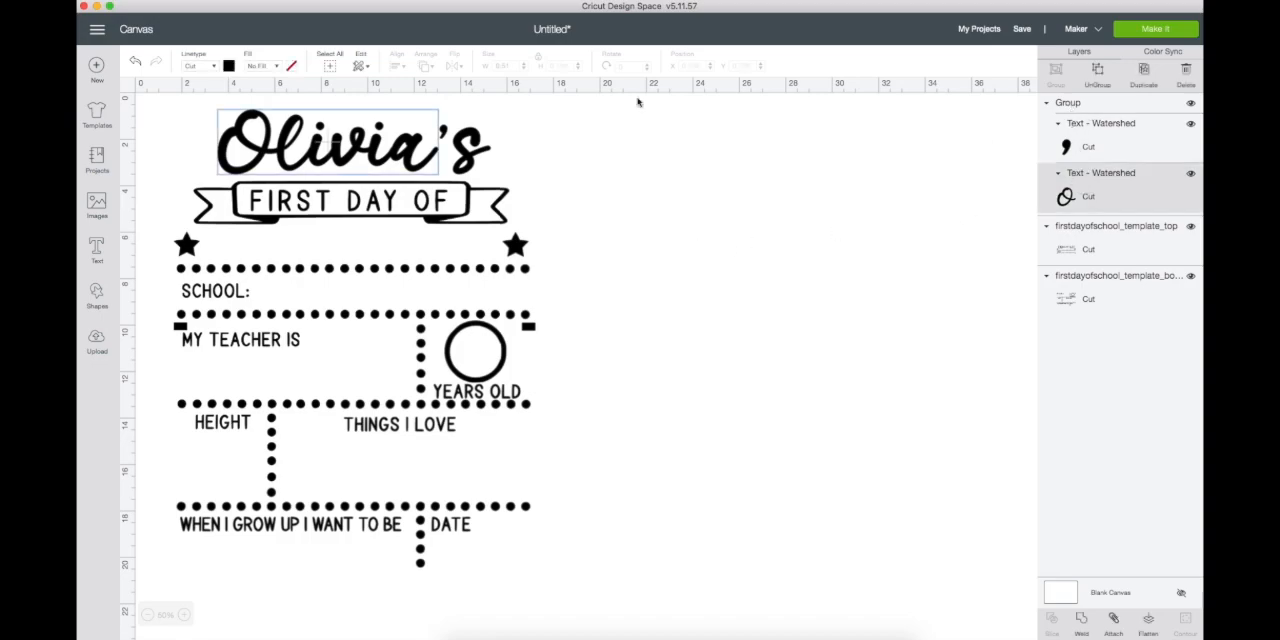
left_click(1082, 624)
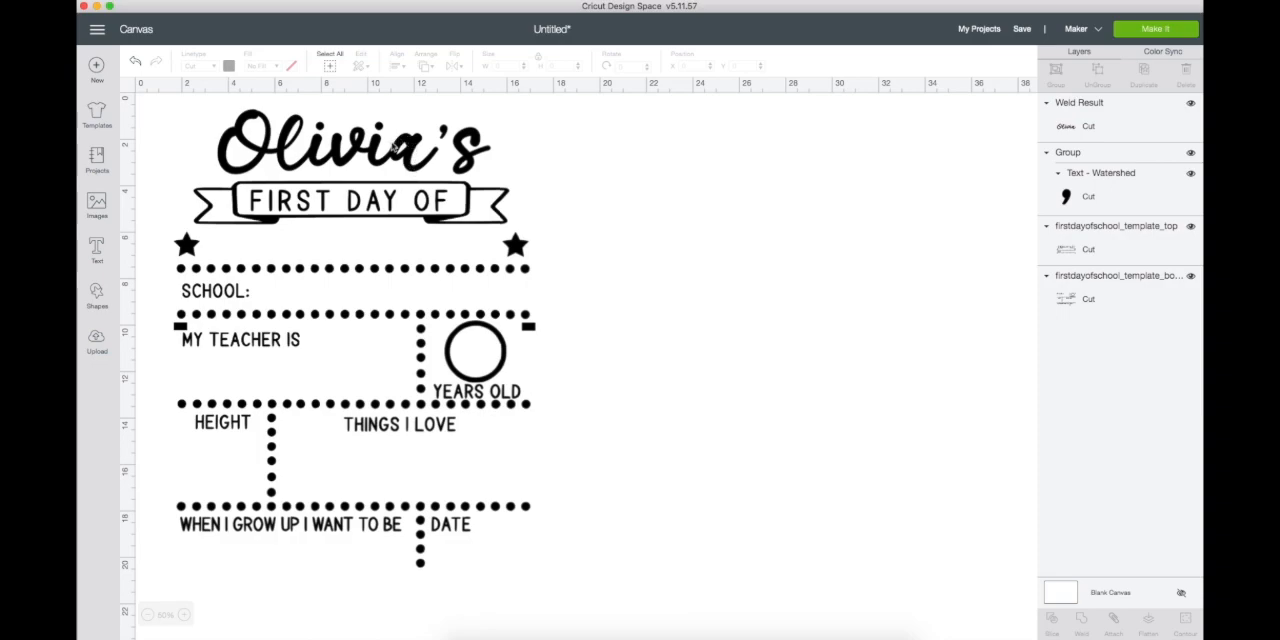
left_click(1079, 195)
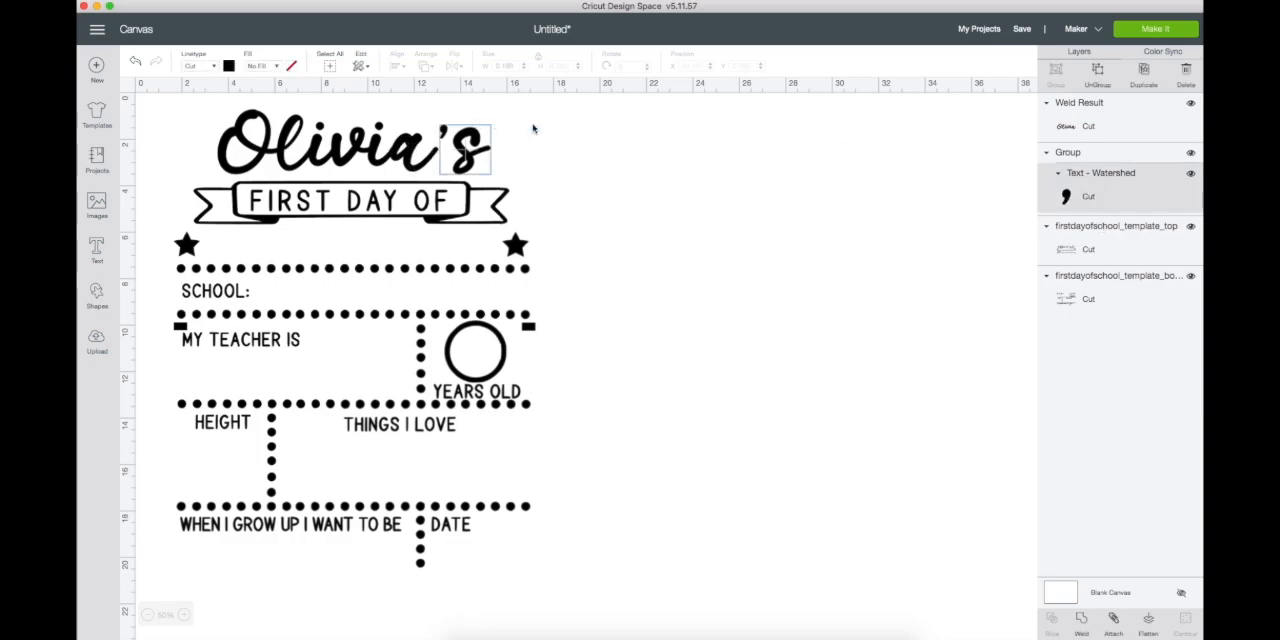
- Attach the welded name, the 's group and the top template piece to each other, leaving the bottom piece separate
left_click(1103, 245)
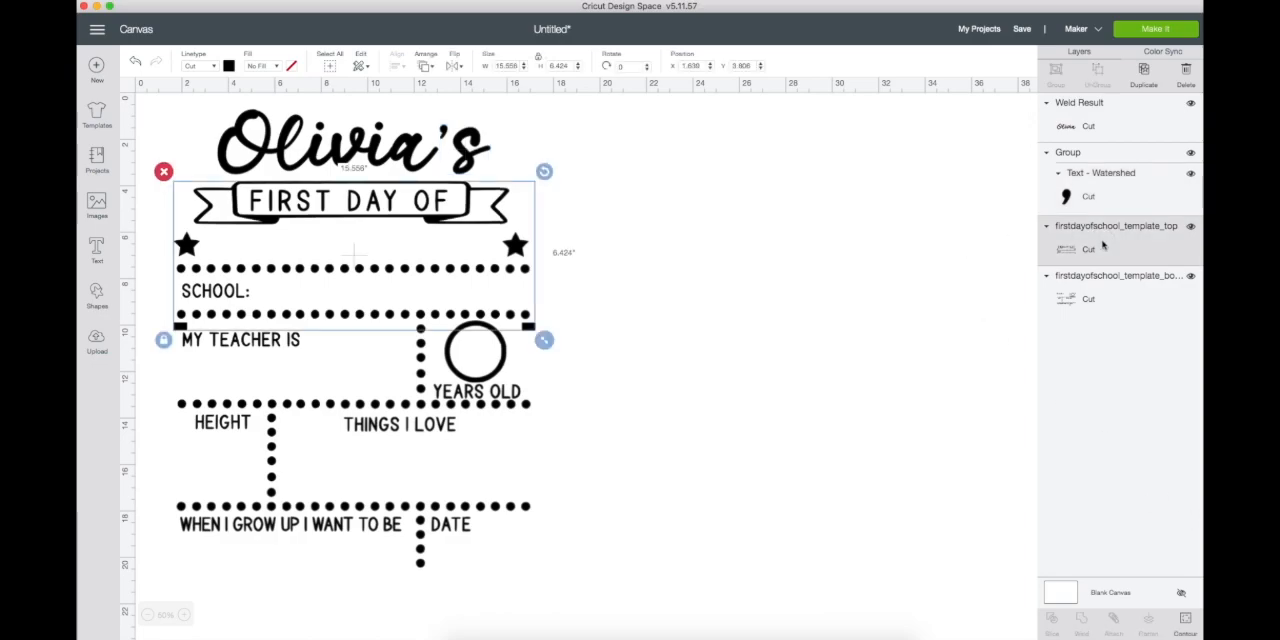
left_click(1083, 116)
left_click(1073, 230, "shift")
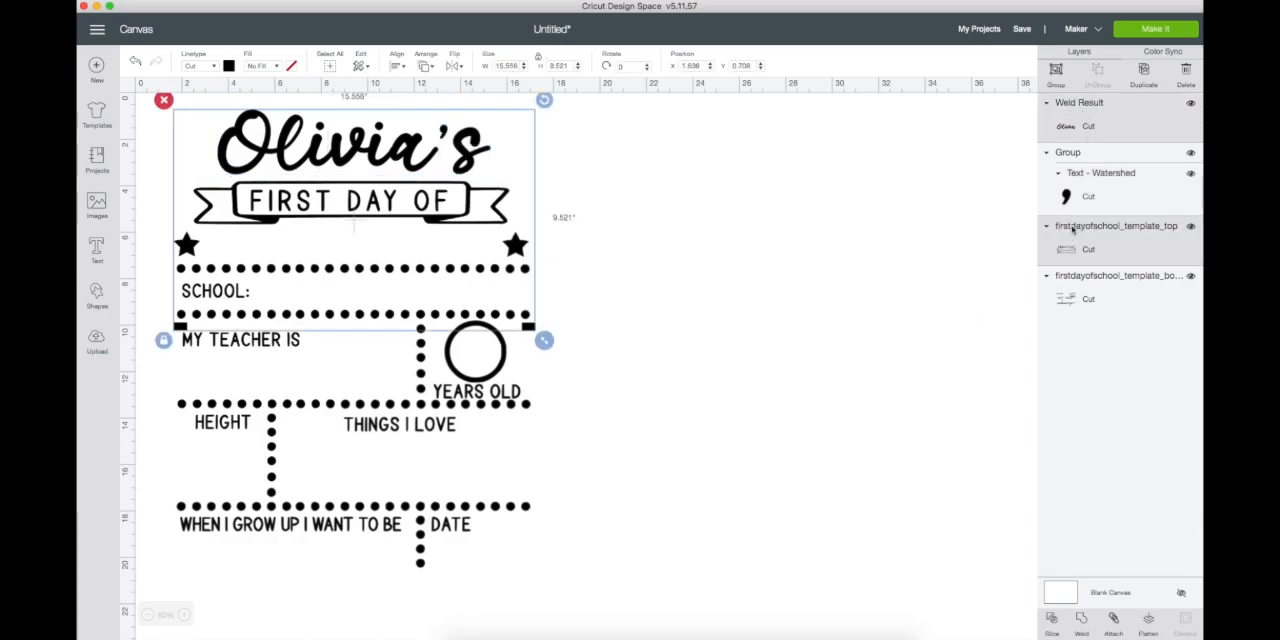
left_click(1075, 155, "shift")
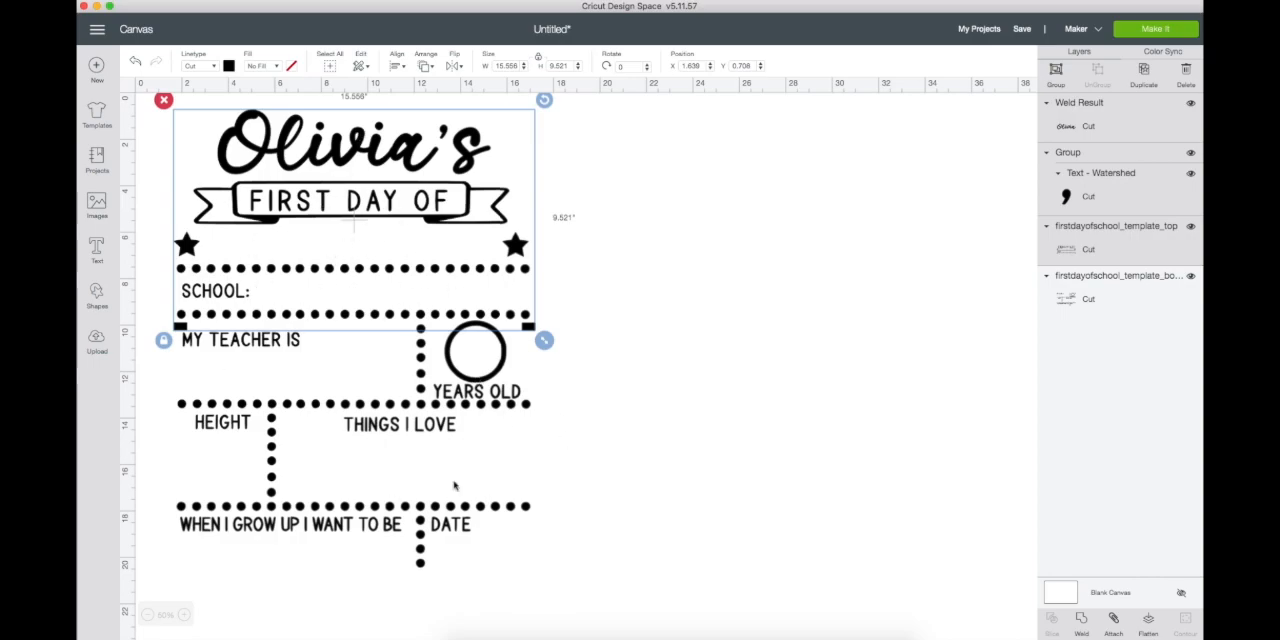
left_click(1116, 622)
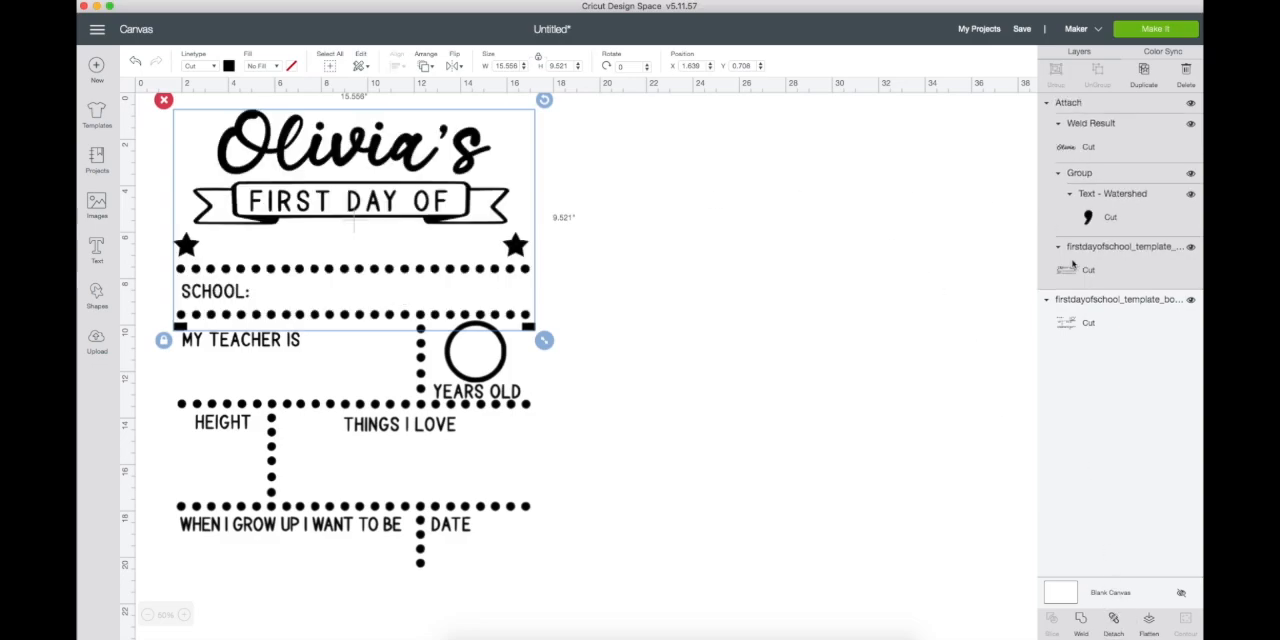
left_click(1080, 298)
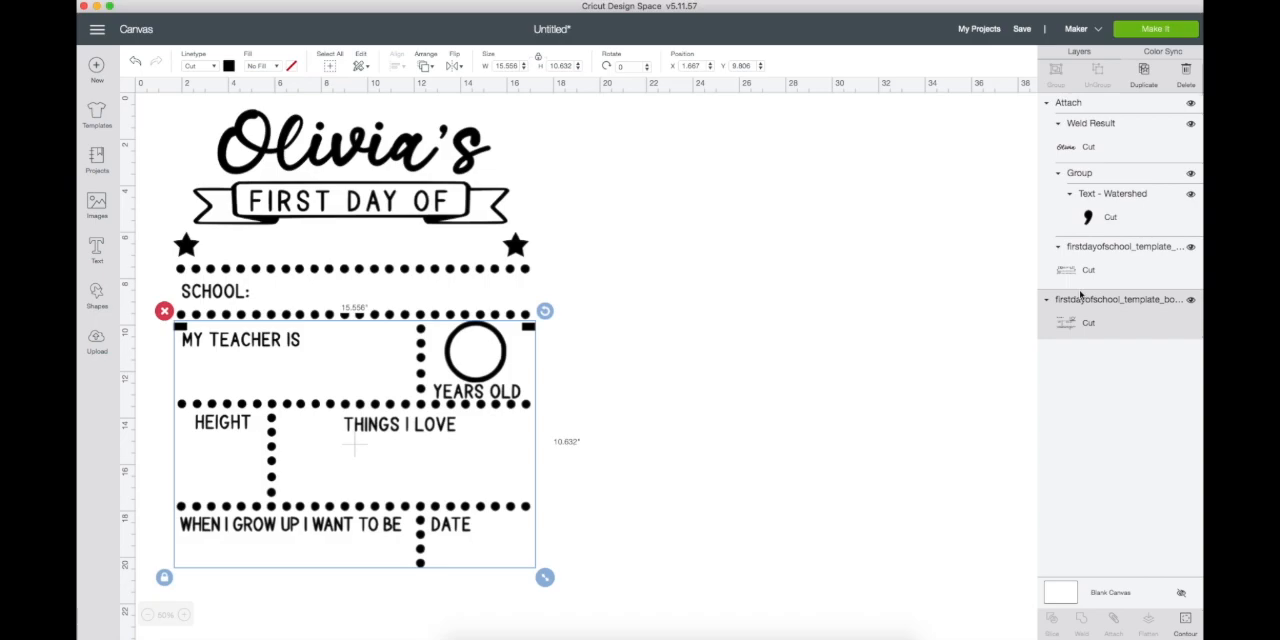
left_click(853, 383)
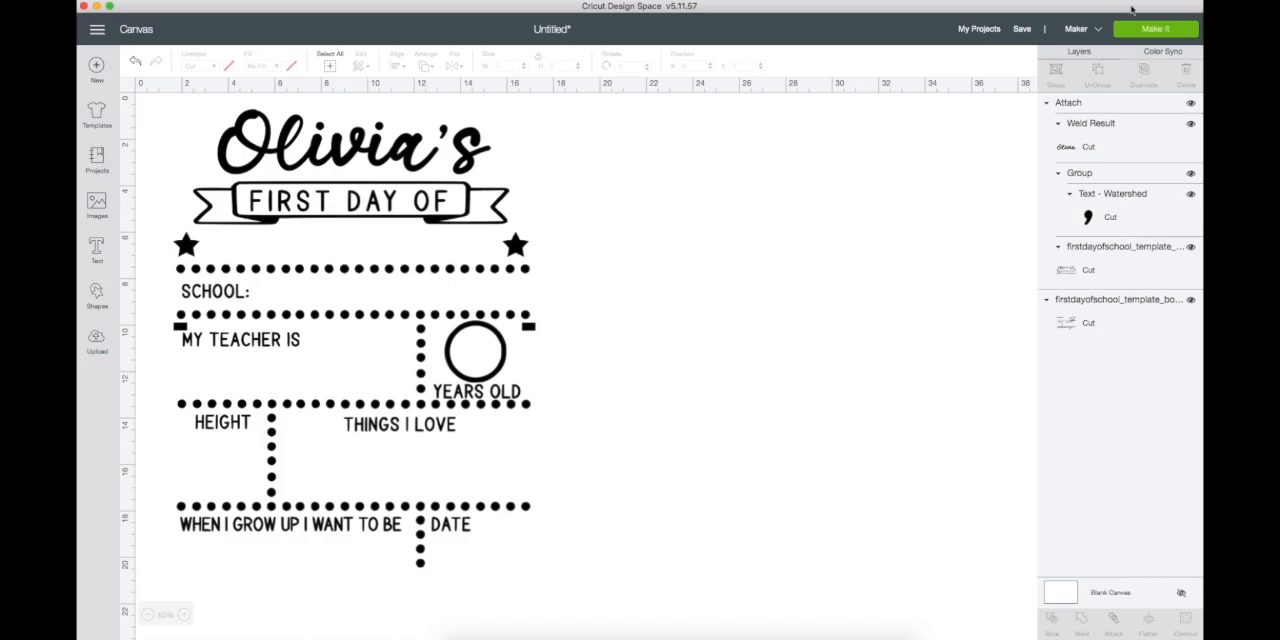
- Send the design to the cutting mat preview and check the layout of the name and banner piece on mat 2
left_click(1156, 30)
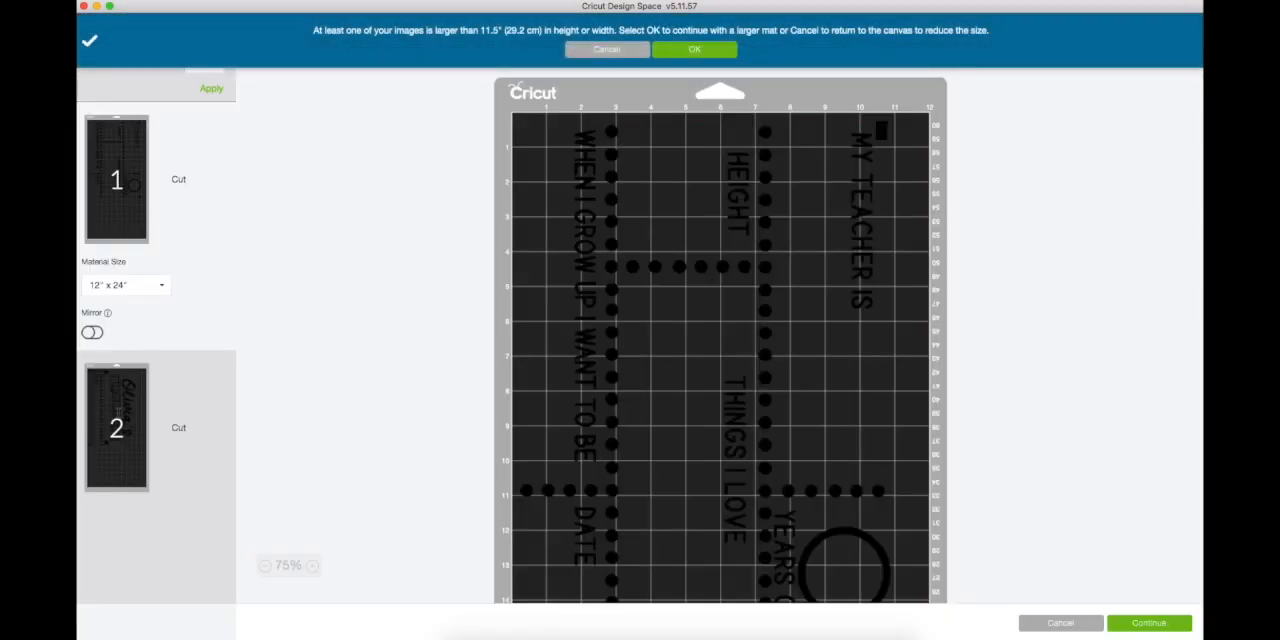
left_click(118, 413)
scroll(843, 314, "down", 5)
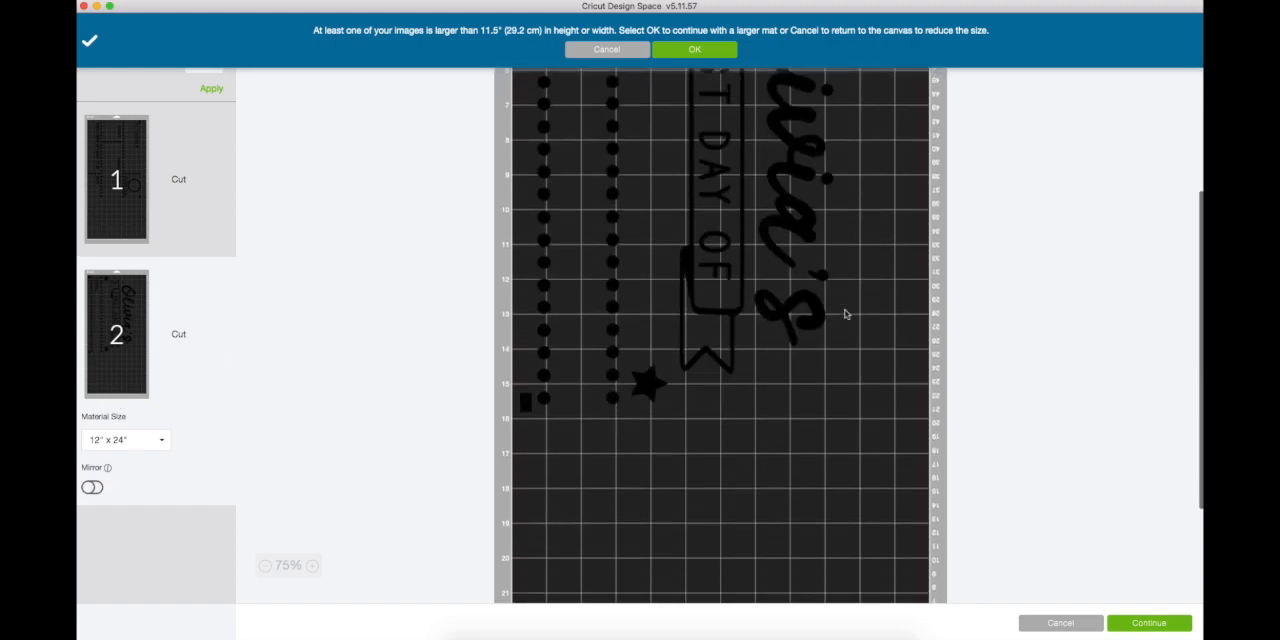
scroll(845, 314, "up", 5)
scroll(845, 314, "down", 5)
scroll(845, 314, "up", 5)
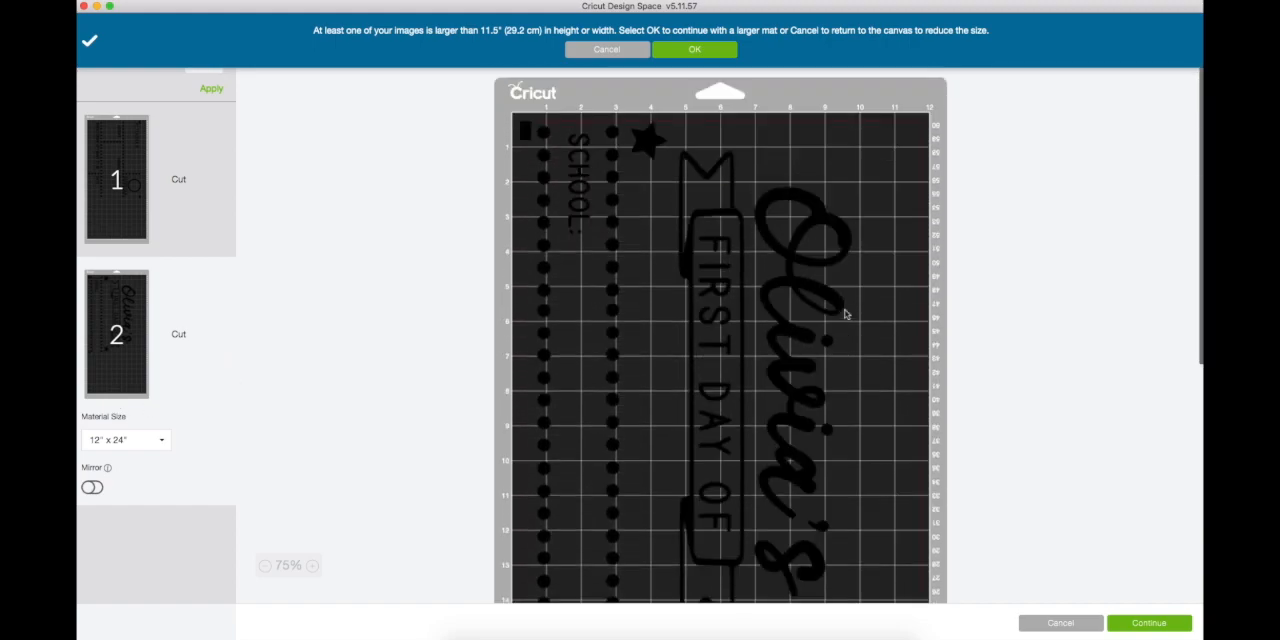
- Examine how the bottom template piece is laid out along the length of mat 1
left_click(116, 203)
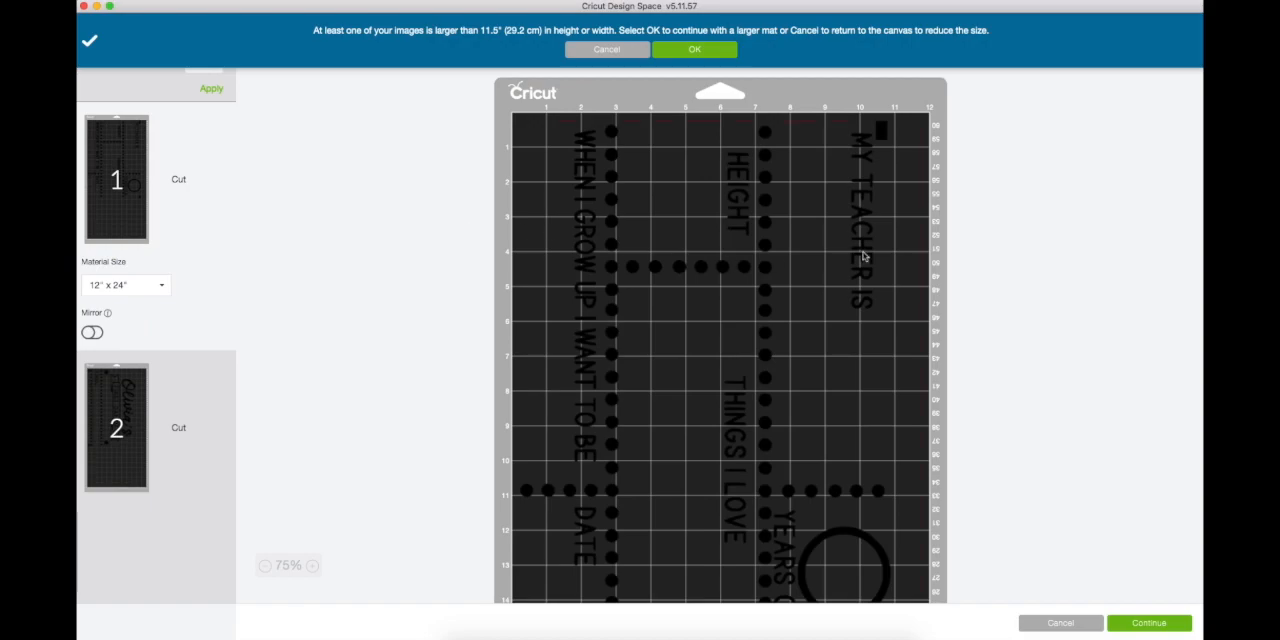
scroll(865, 257, "down", 5)
scroll(865, 257, "up", 5)
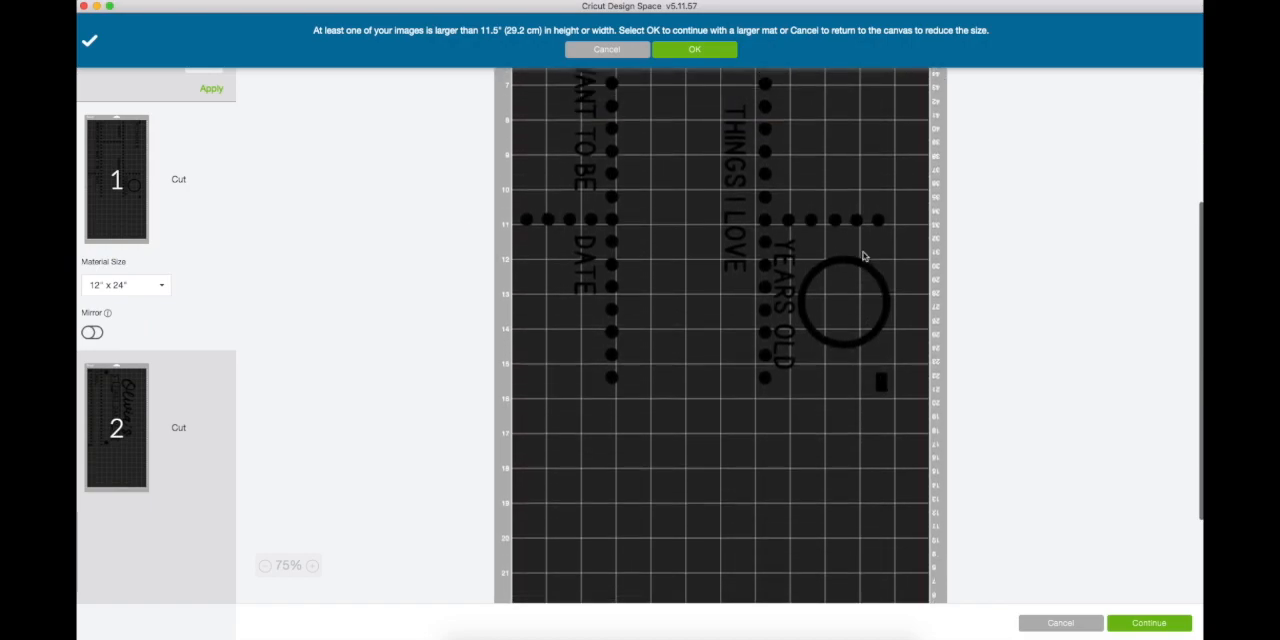
scroll(865, 257, "down", 5)
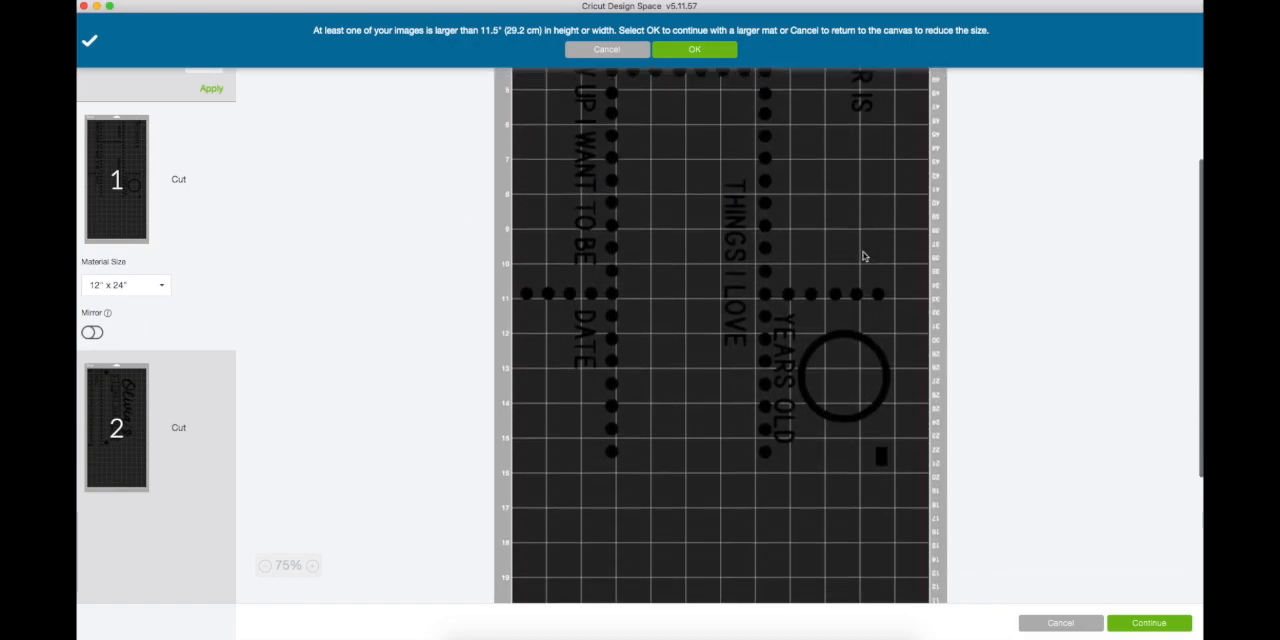
scroll(891, 143, "up", 5)
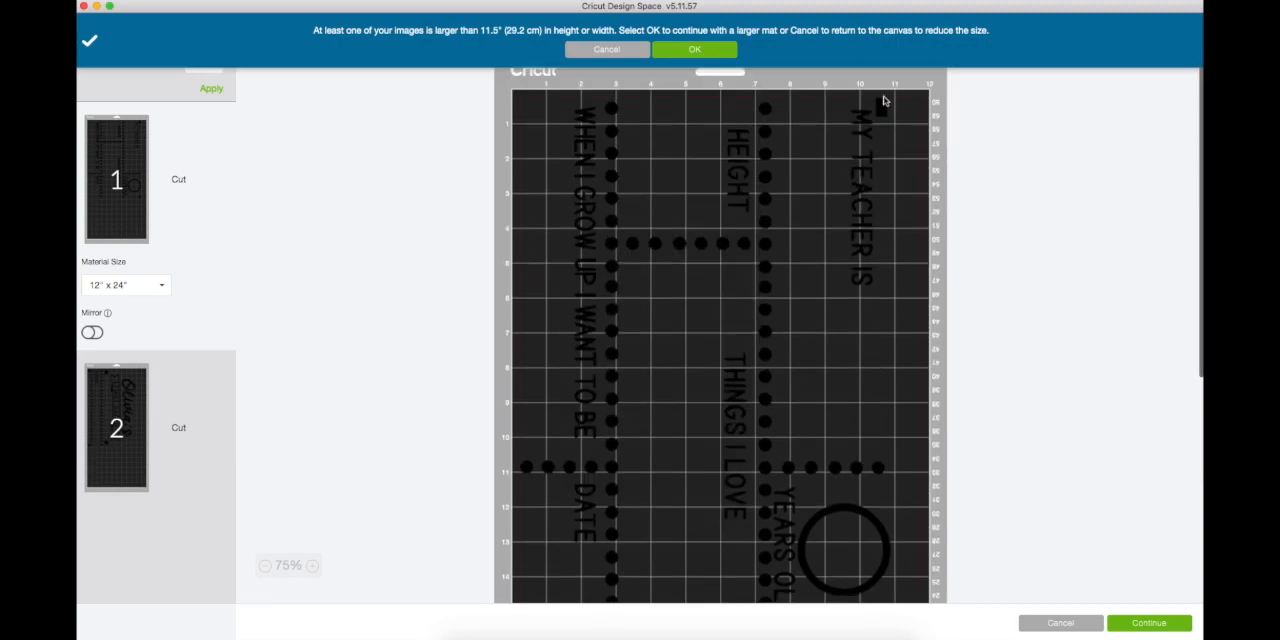
- Check the full length of the bottom piece's layout on mat 1 and agree to continue with a larger mat for the oversized images
scroll(900, 386, "down", 6)
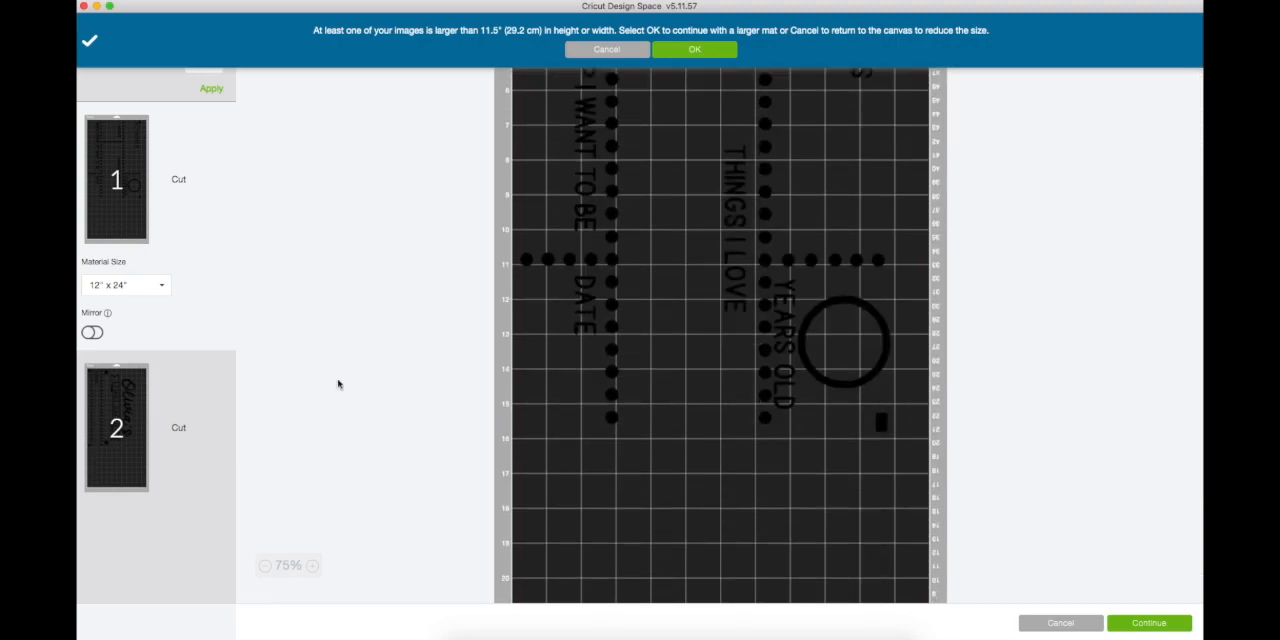
scroll(735, 438, "down", 4)
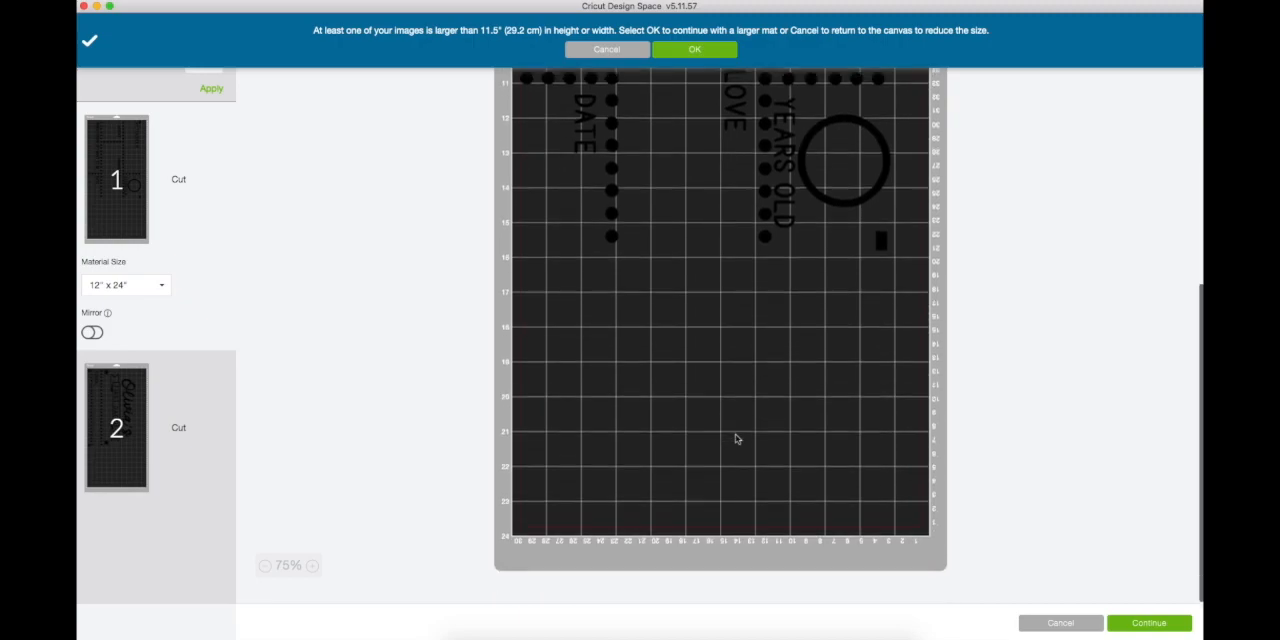
scroll(735, 438, "up", 10)
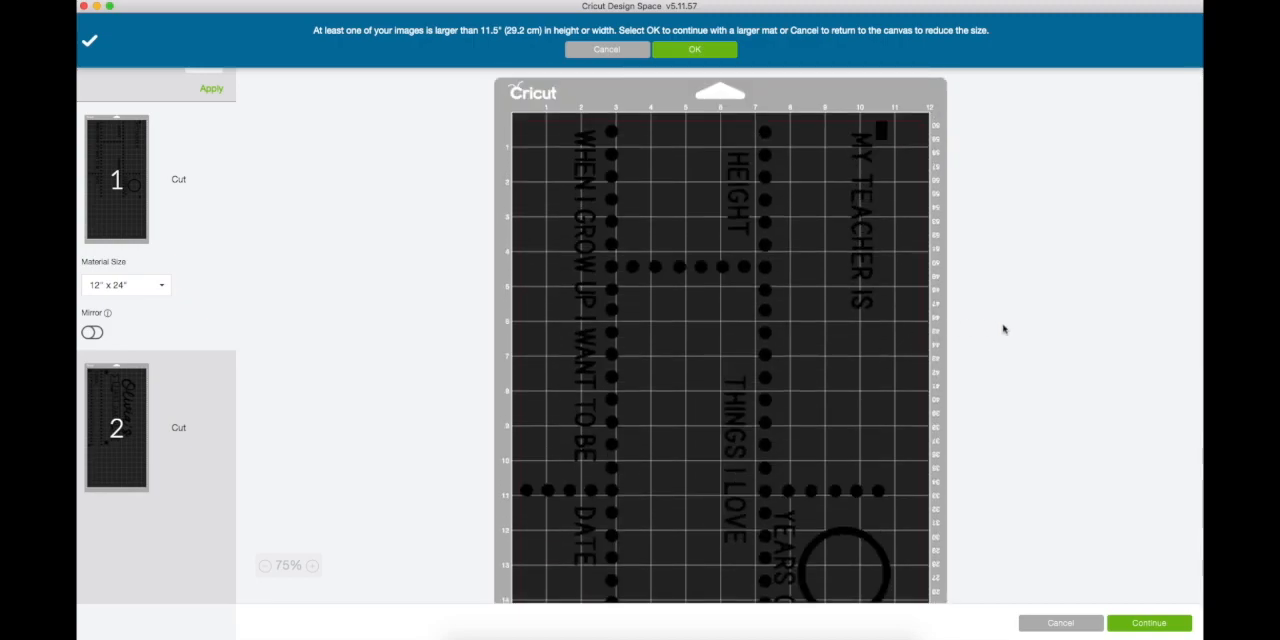
scroll(1004, 329, "down", 5)
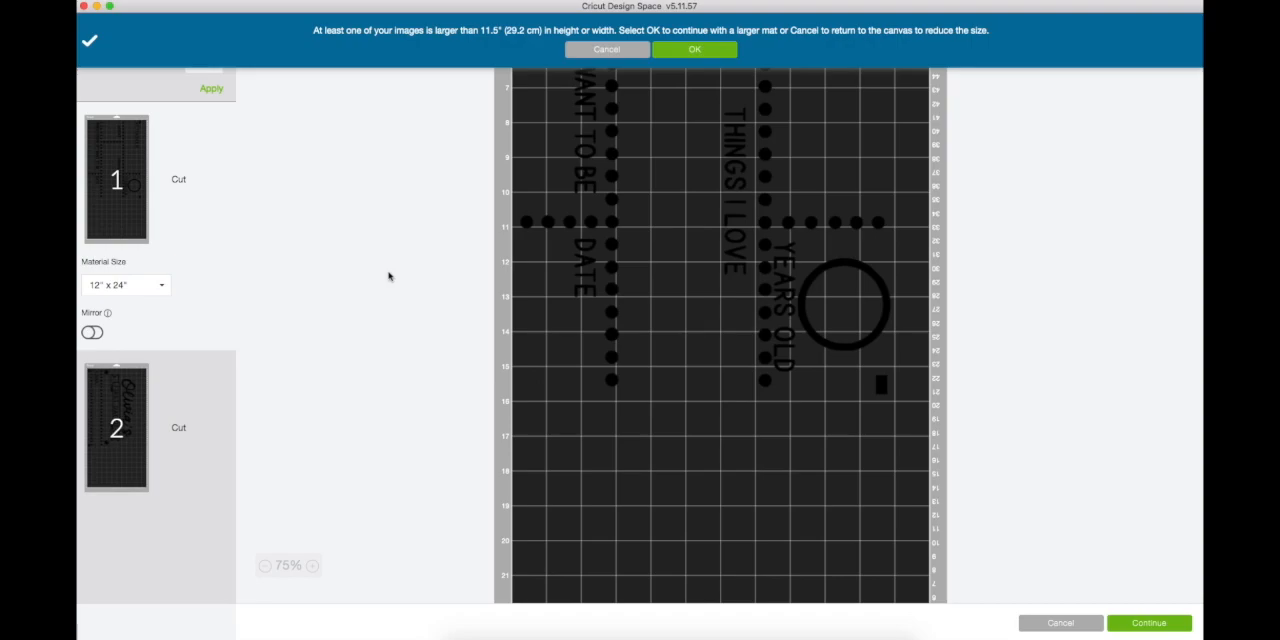
left_click(706, 50)
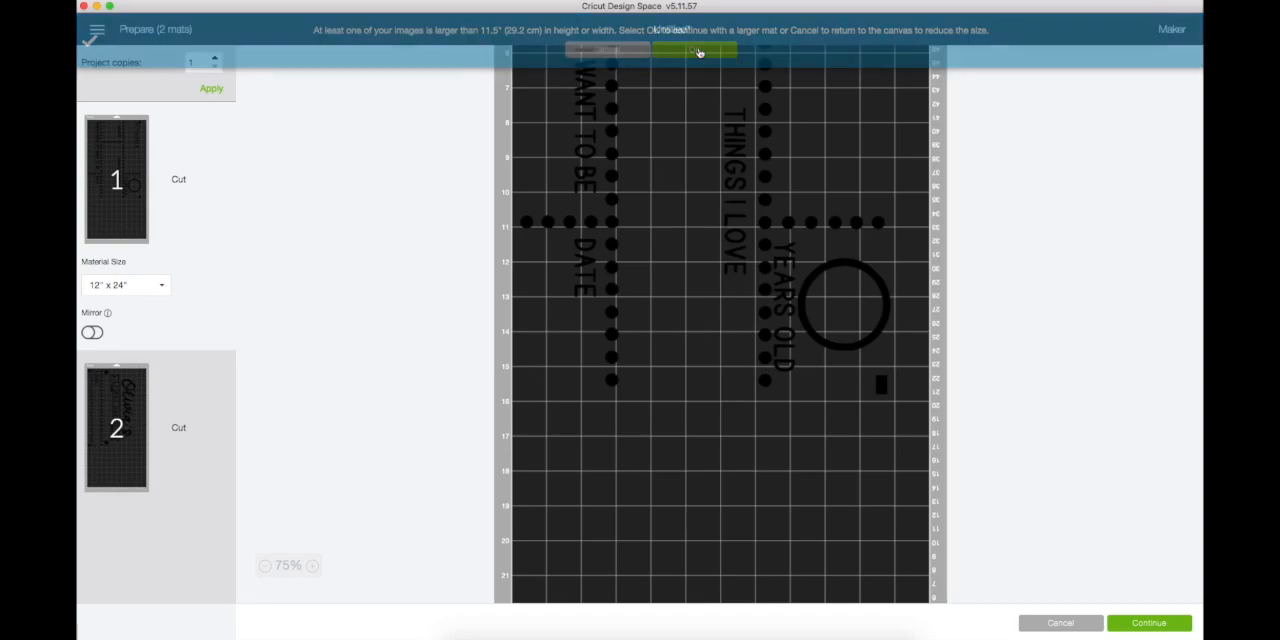
- Switch the preview to mat 2 and examine how the name, banner and dotted lines are laid out along its length
scroll(1026, 372, "up", 5)
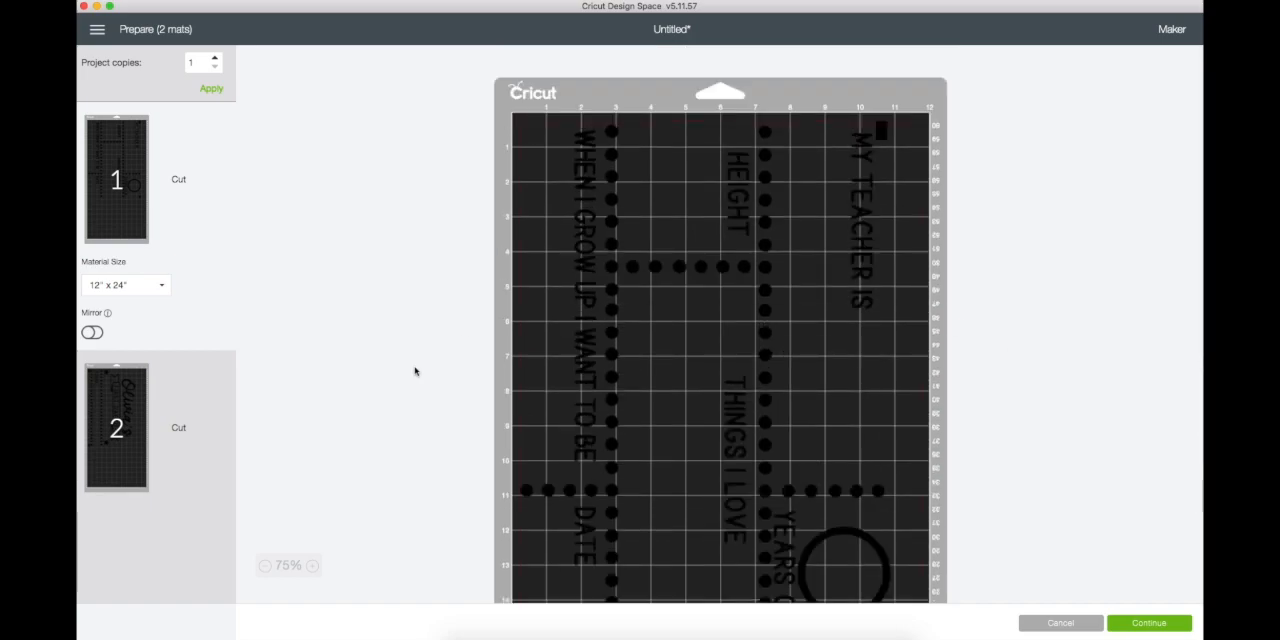
left_click(126, 405)
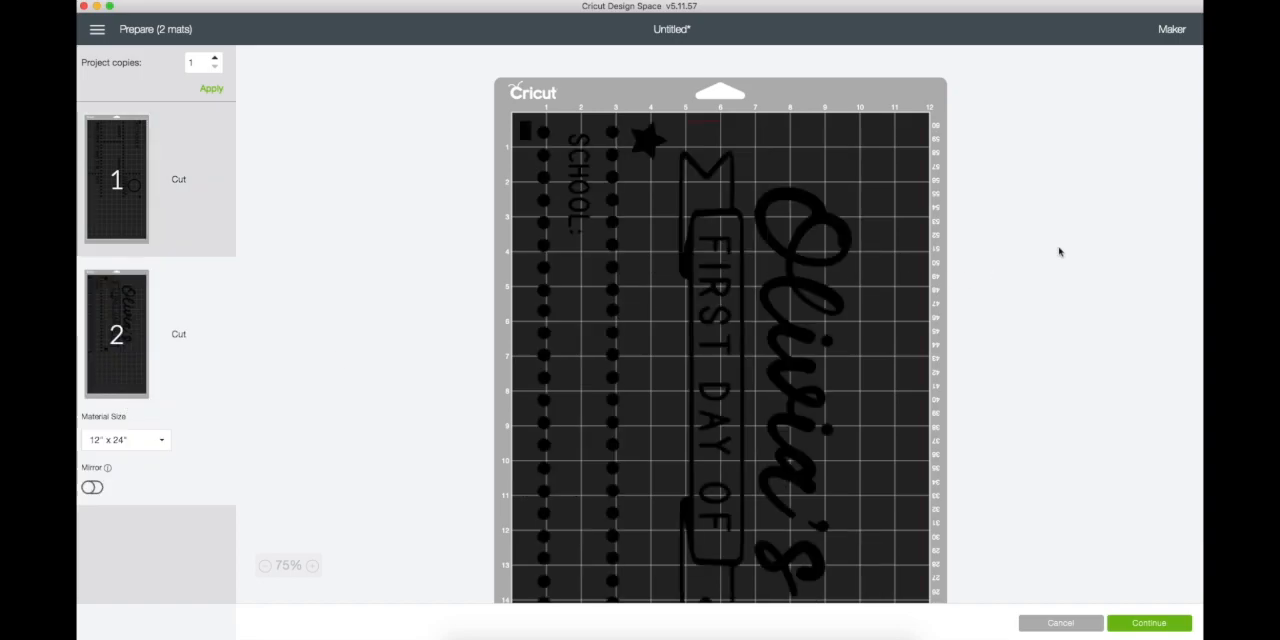
scroll(1060, 252, "down", 5)
scroll(1060, 252, "up", 2)
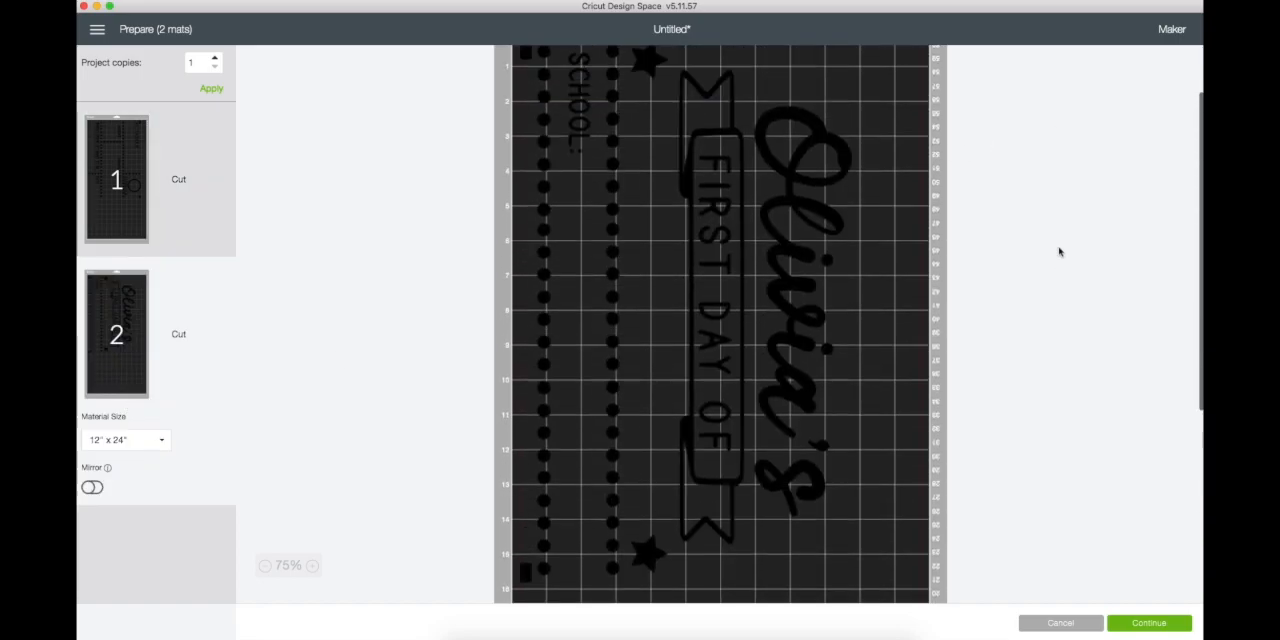
scroll(1060, 252, "down", 2)
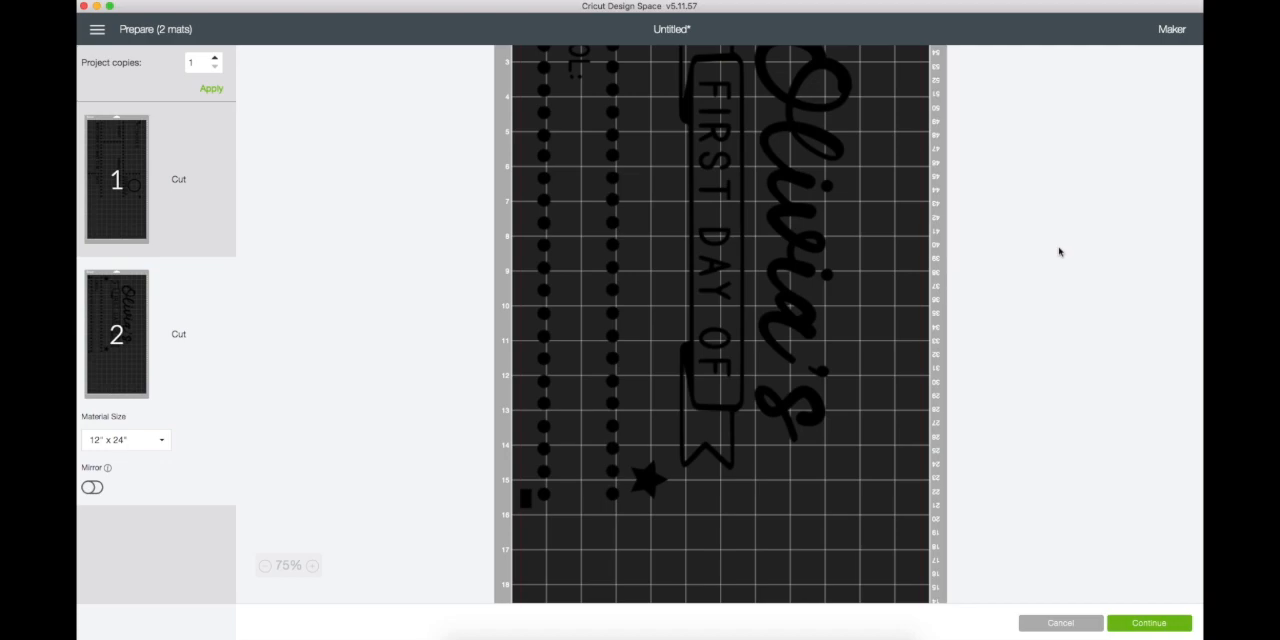